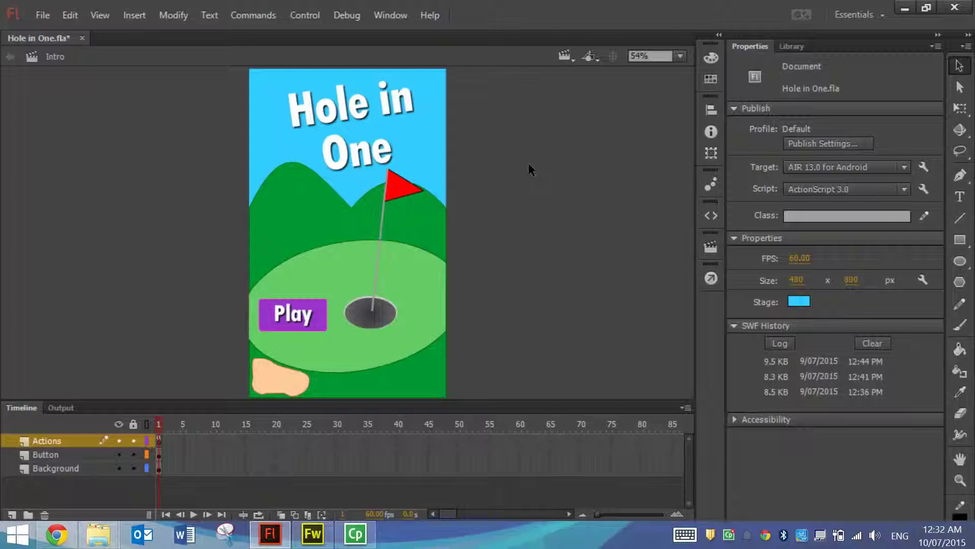
Step: From Publish Settings, open the AIR for Android Icons tab and check the 36x36 to 96x96 slots
left_click(796, 142)
left_click(671, 47)
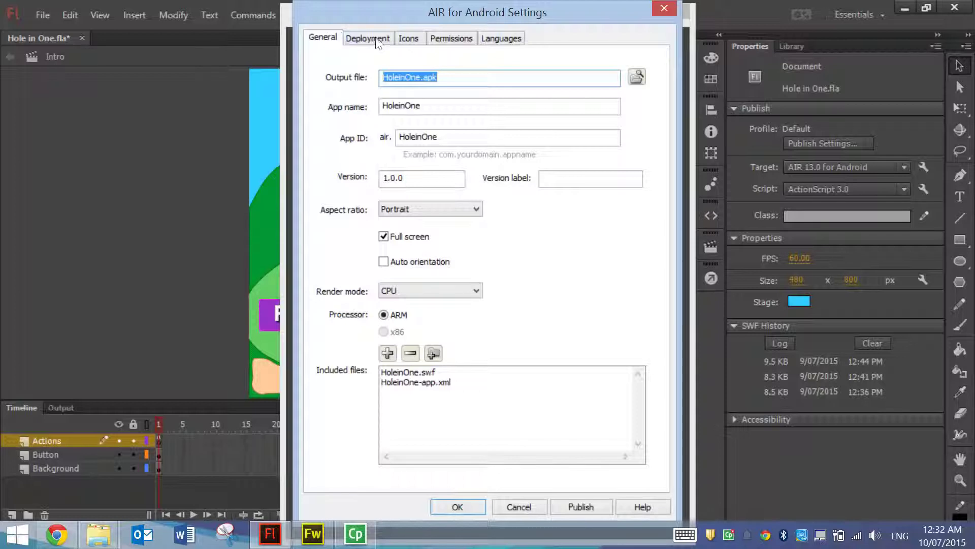
left_click(375, 38)
left_click(411, 38)
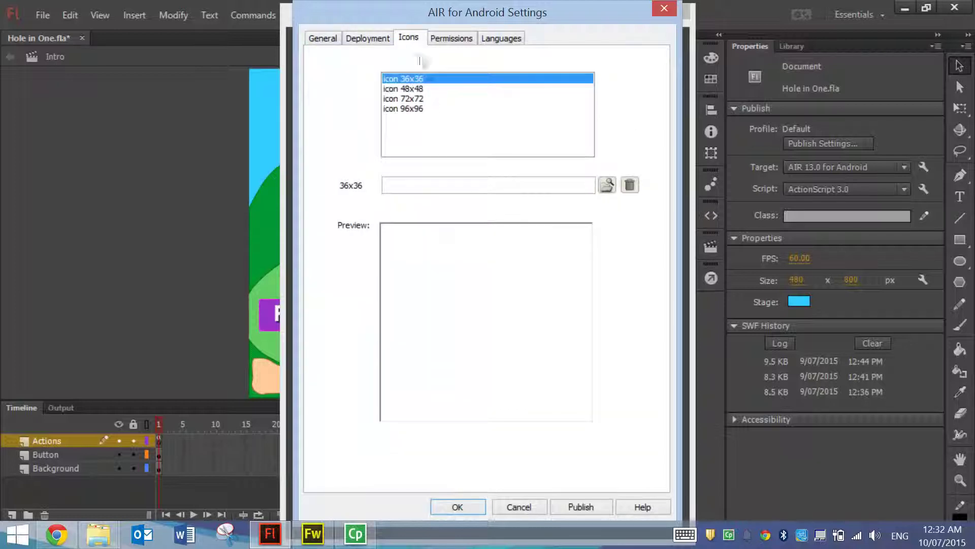
left_click(421, 88)
left_click(418, 98)
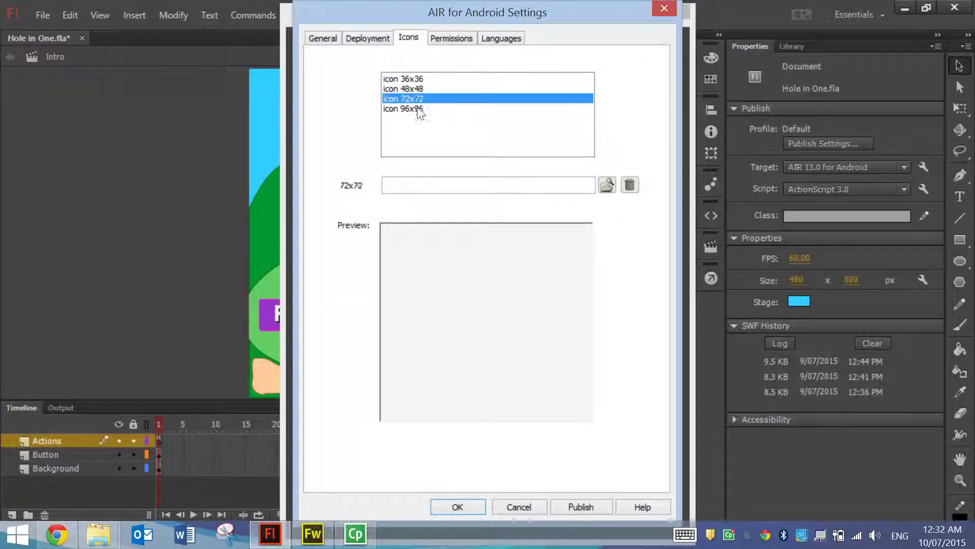
left_click(418, 108)
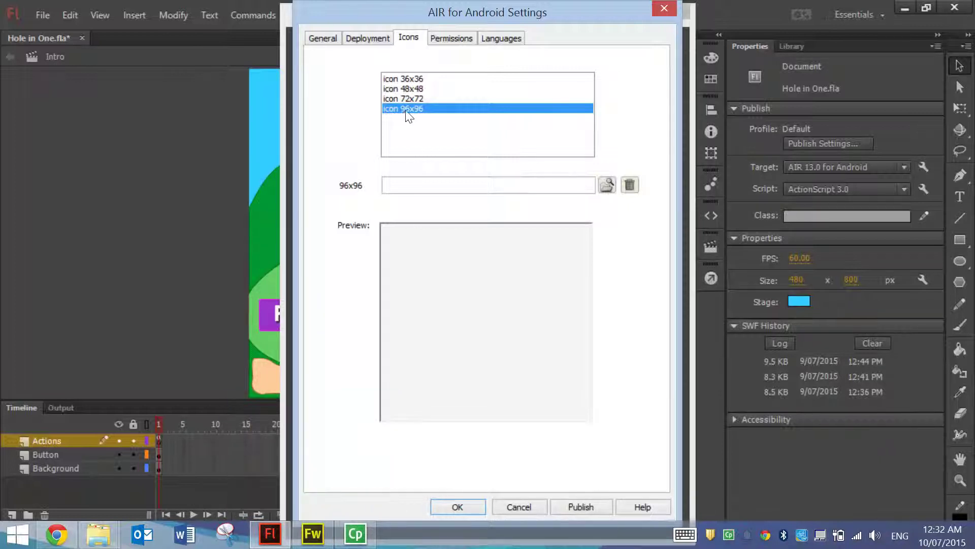
Step: Switch to Fireworks and create a transparent PNG document 96 px wide and 96 px high
left_click(313, 533)
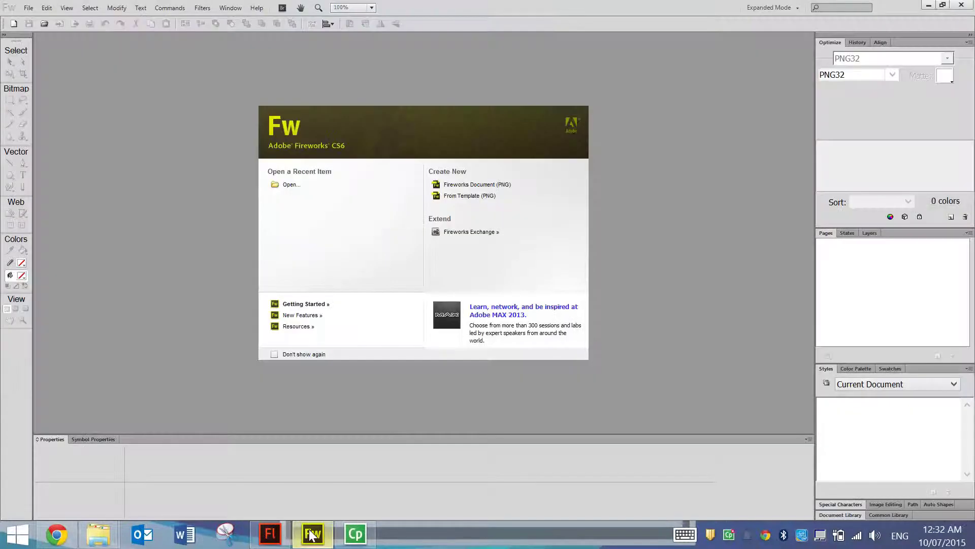
left_click(499, 183)
type("96")
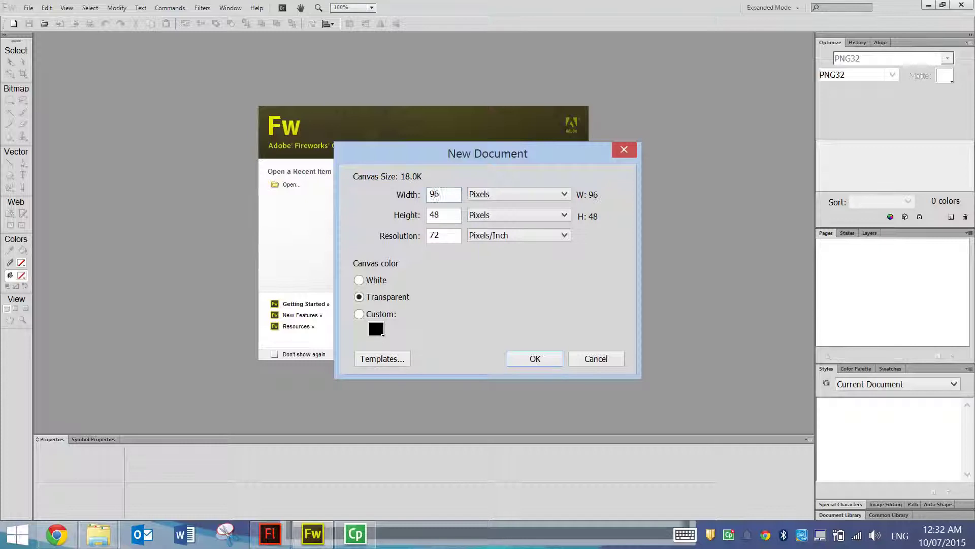
key("Tab")
type("96")
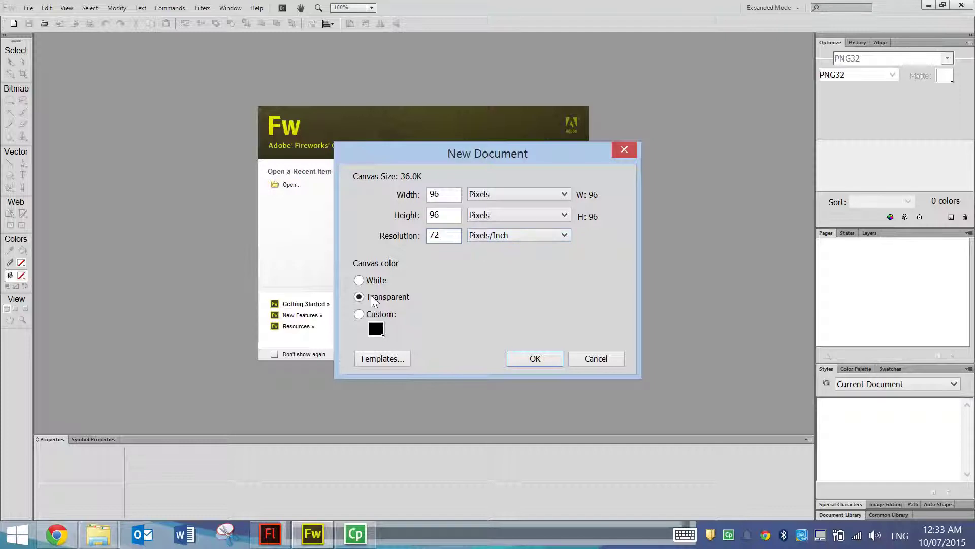
left_click(534, 359)
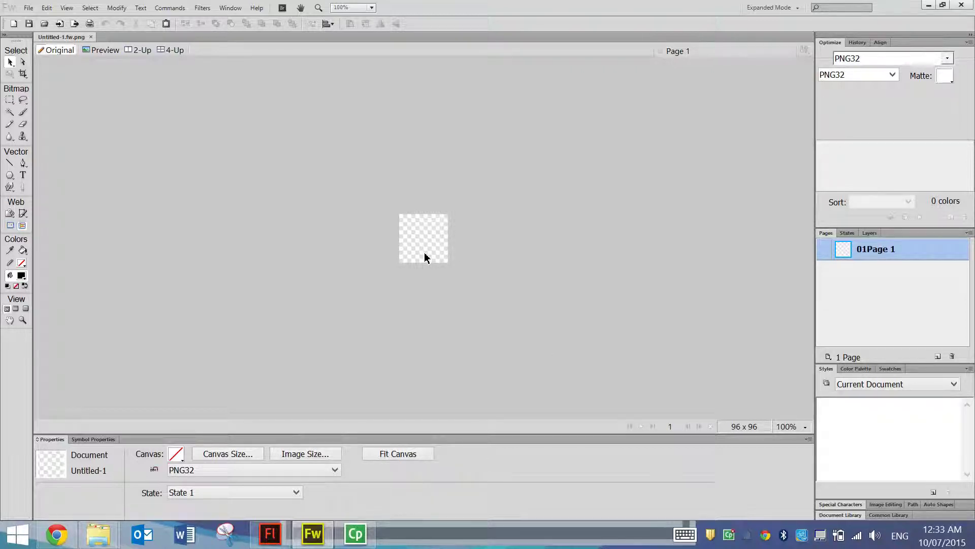
Step: Zoom to 300% and draw a green rounded rectangle across the canvas
left_click(802, 426)
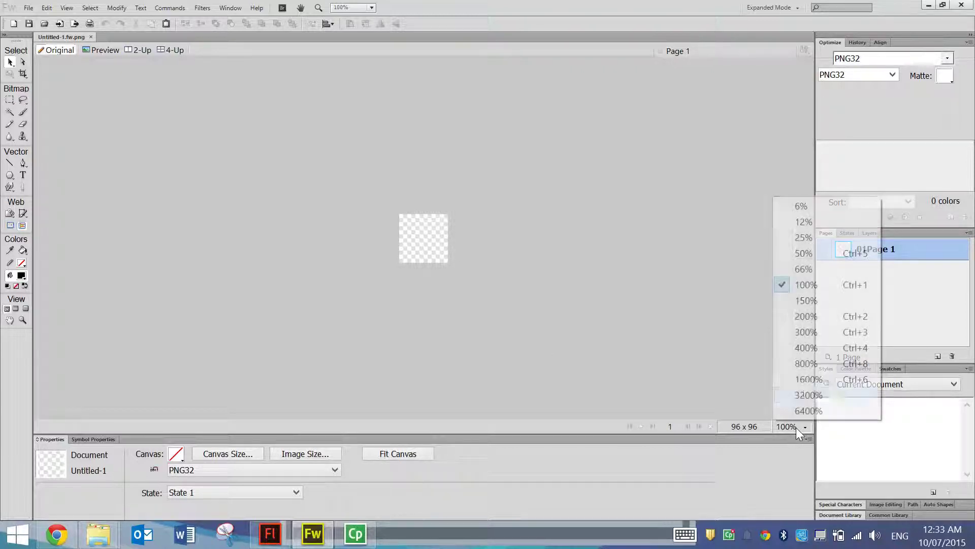
left_click(808, 332)
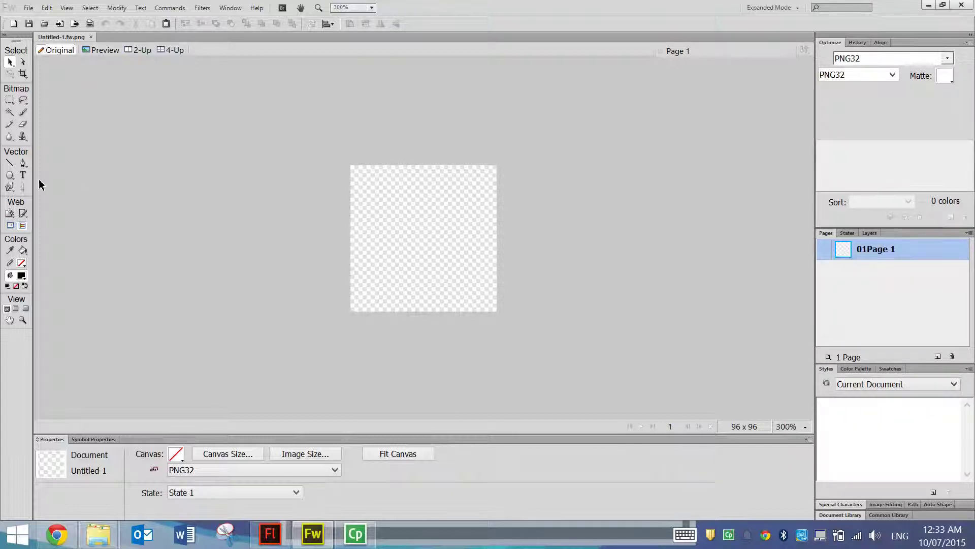
left_click(9, 176)
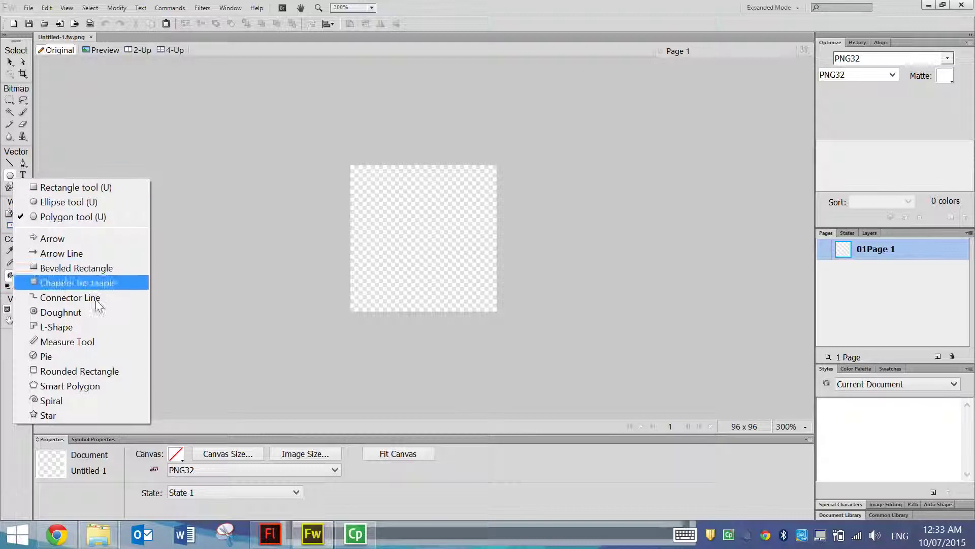
left_click(111, 371)
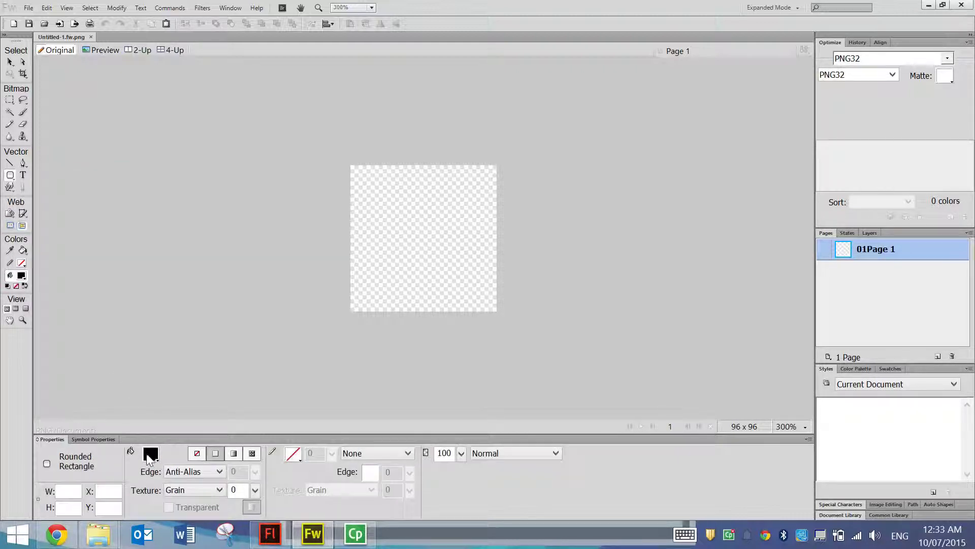
left_click(150, 453)
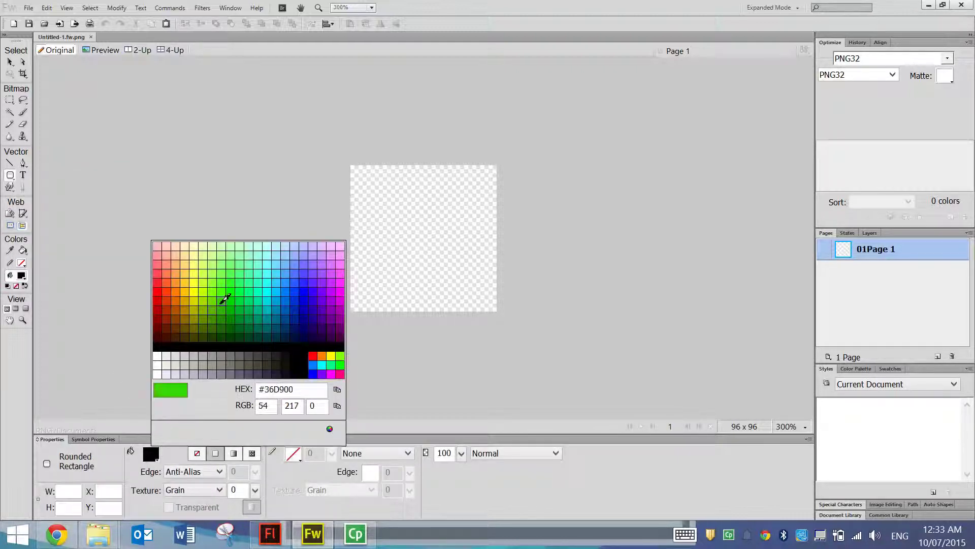
left_click(224, 306)
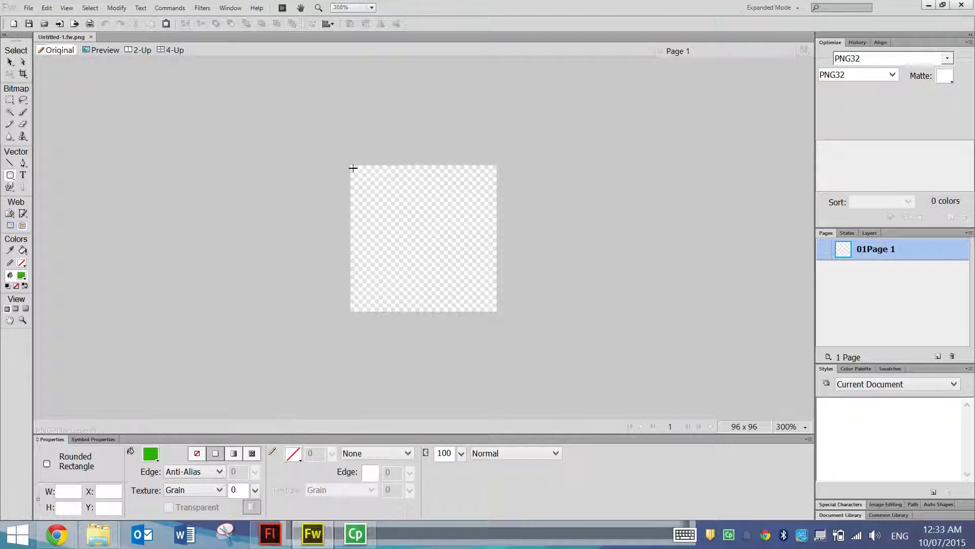
left_click_drag(353, 167, 493, 309)
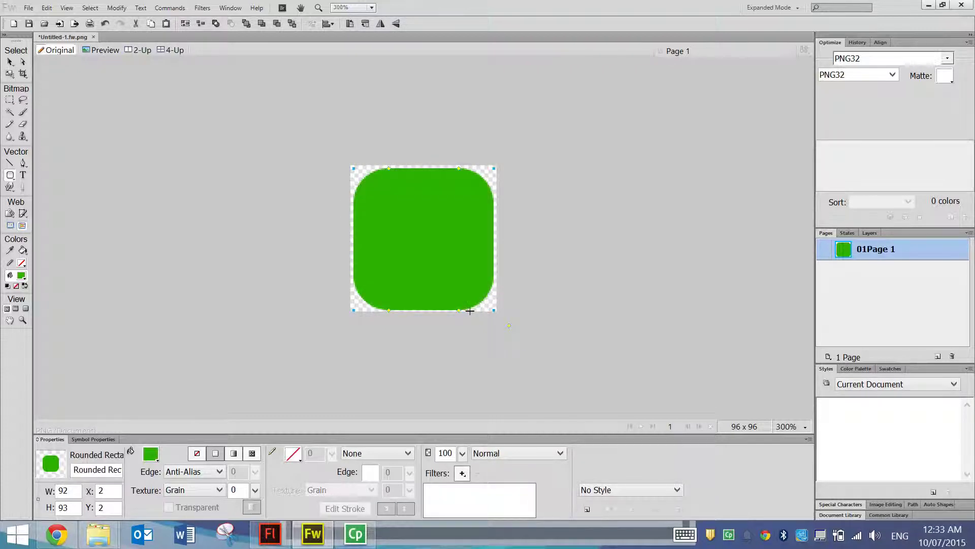
Step: Make the rectangle's corners less rounded
key("v")
left_click_drag(459, 310, 472, 314)
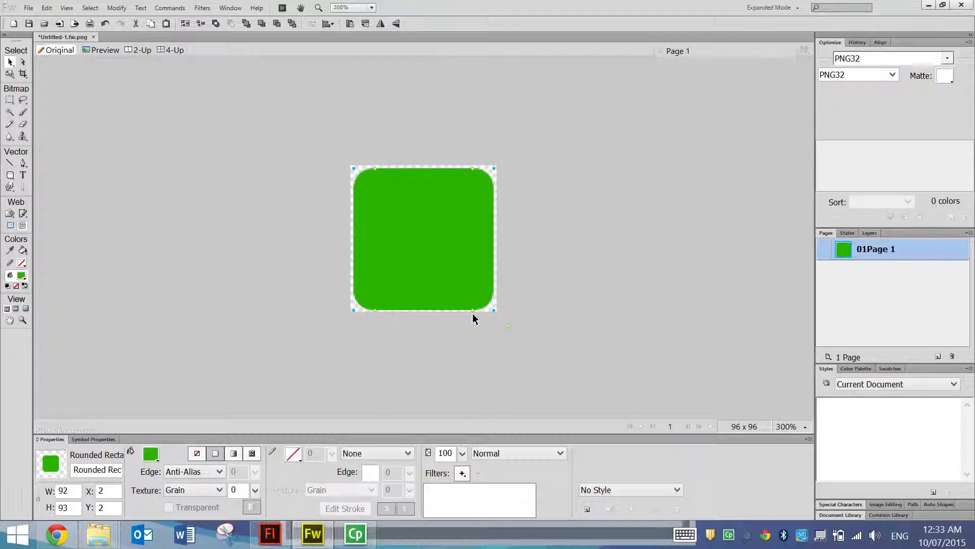
key("u")
key("ctrl+z")
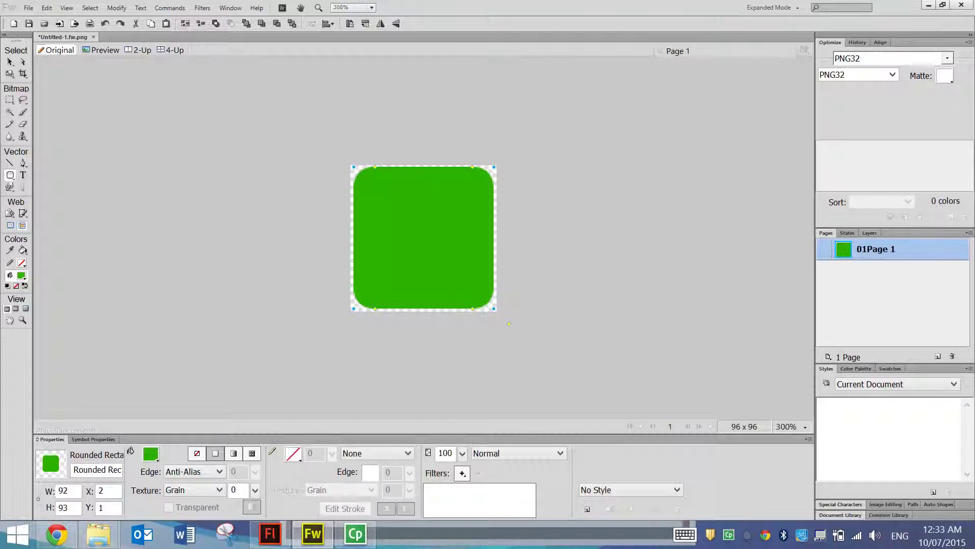
left_click(9, 61)
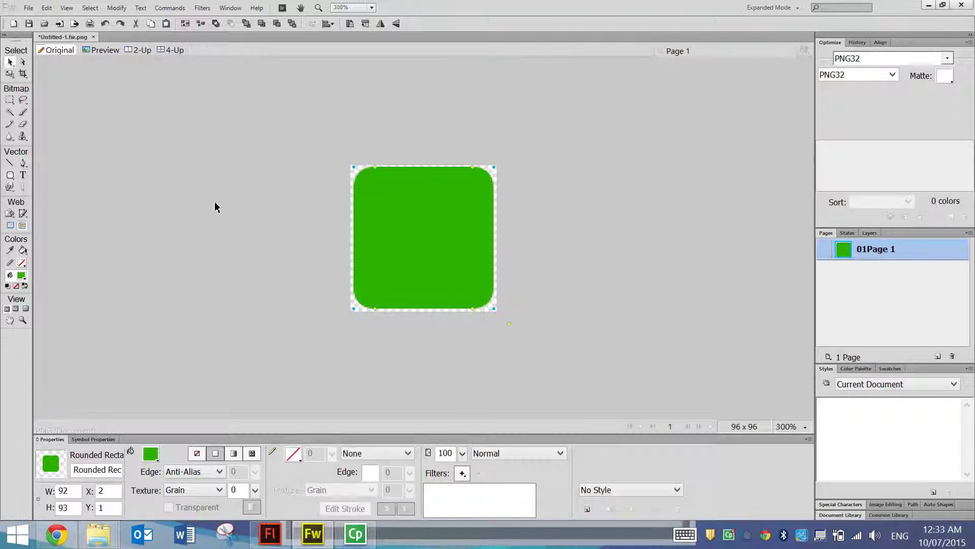
Step: Set the rectangle to 94 x 94 px at position X 1, Y 1
left_click(74, 491)
key("BackSpace")
type("4")
key("Tab")
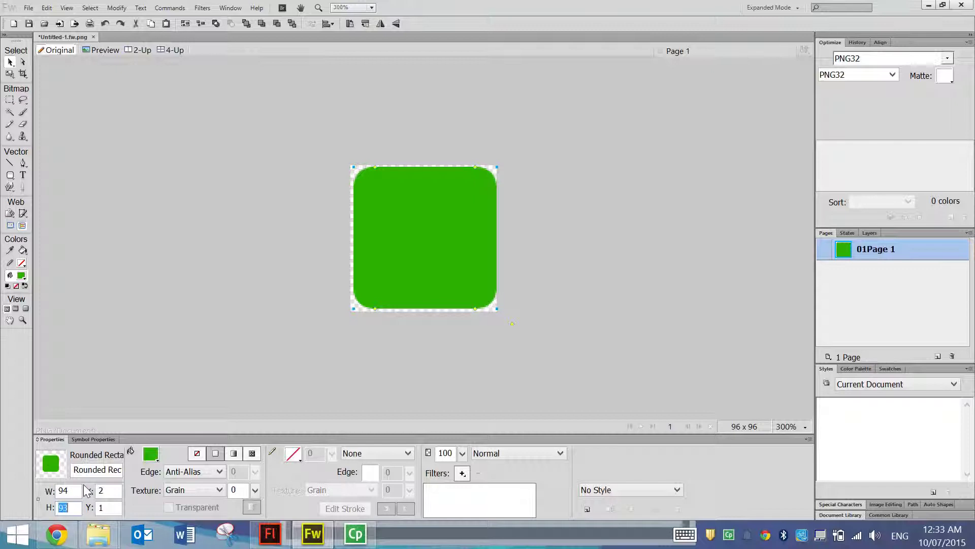
type("94")
key("Tab")
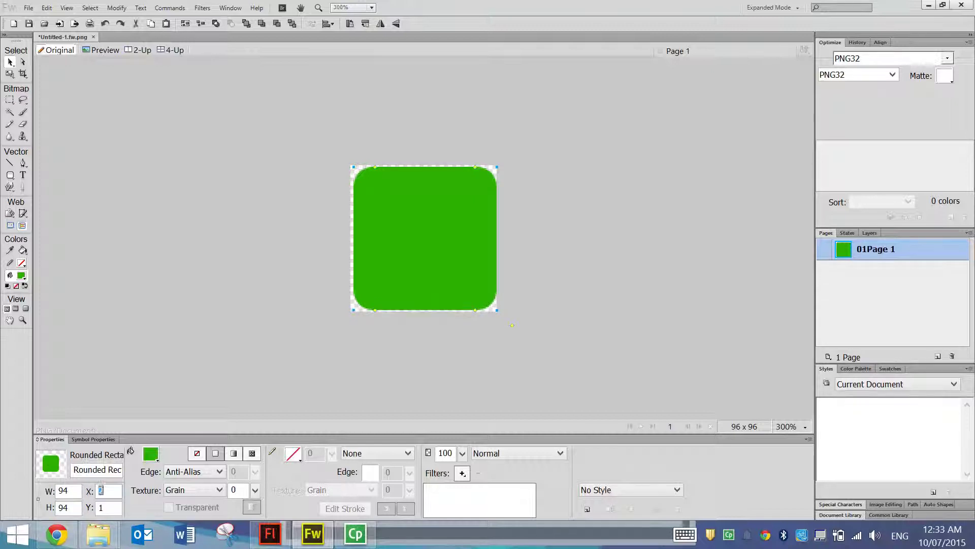
type("1")
key("Tab")
type("1")
left_click(215, 311)
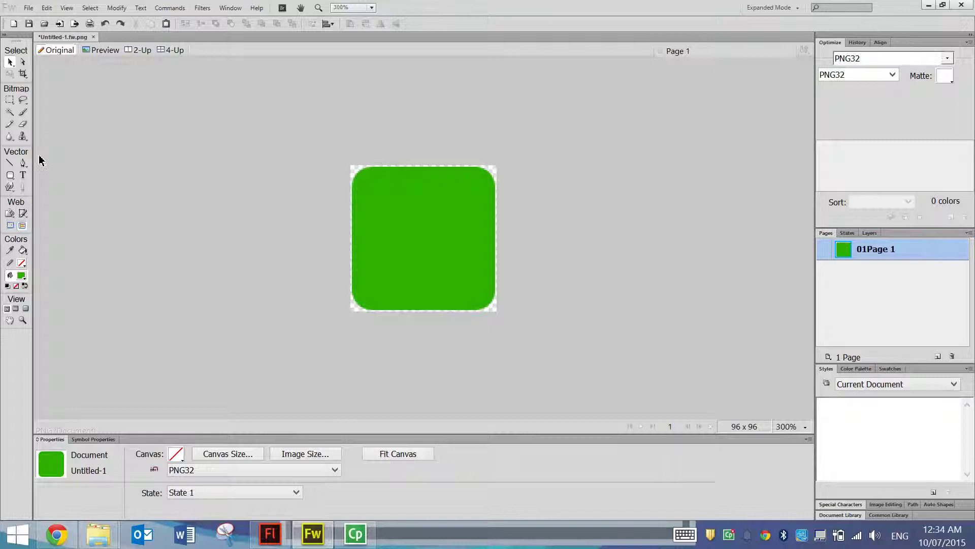
Step: Draw a flat ellipse with a radial grey gradient on the square's lower half
left_click_drag(10, 175, 44, 200)
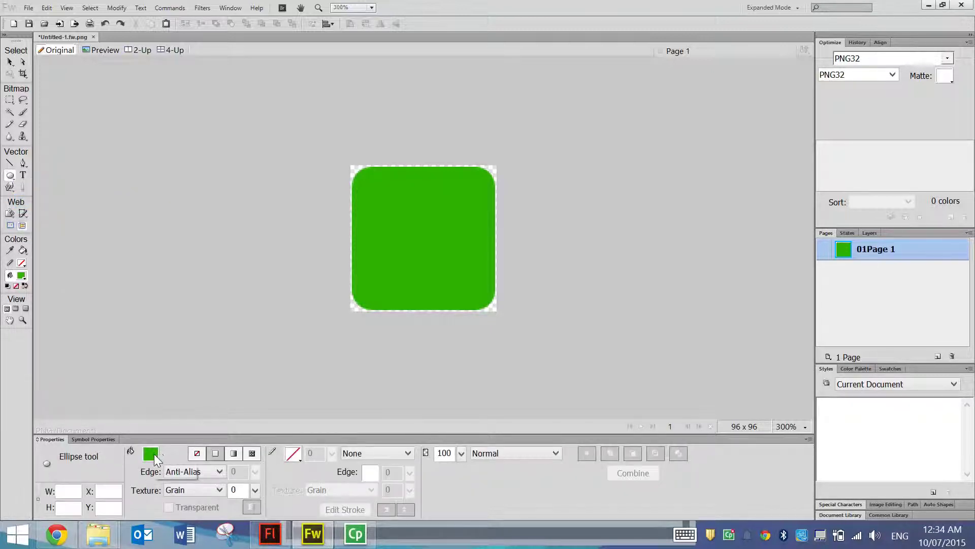
left_click(152, 453)
left_click(161, 345)
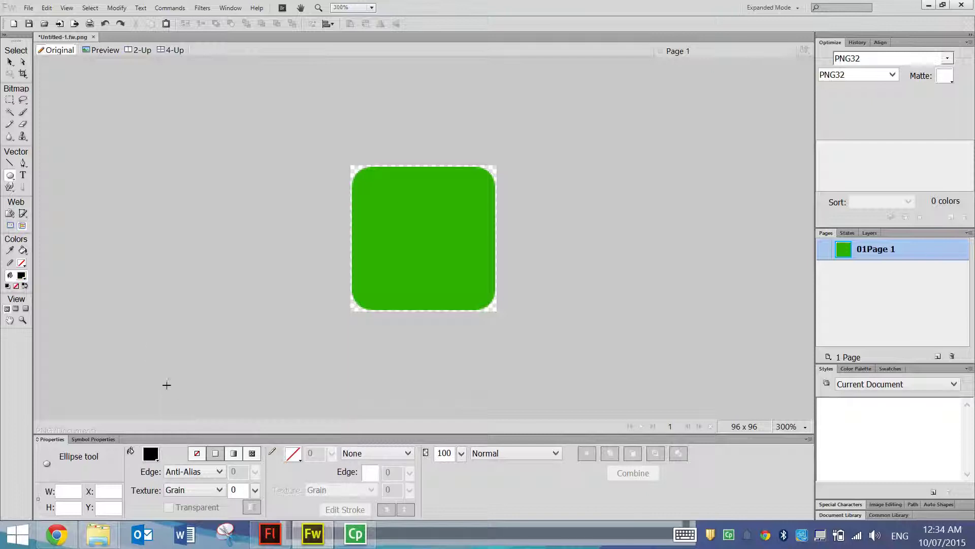
left_click(234, 453)
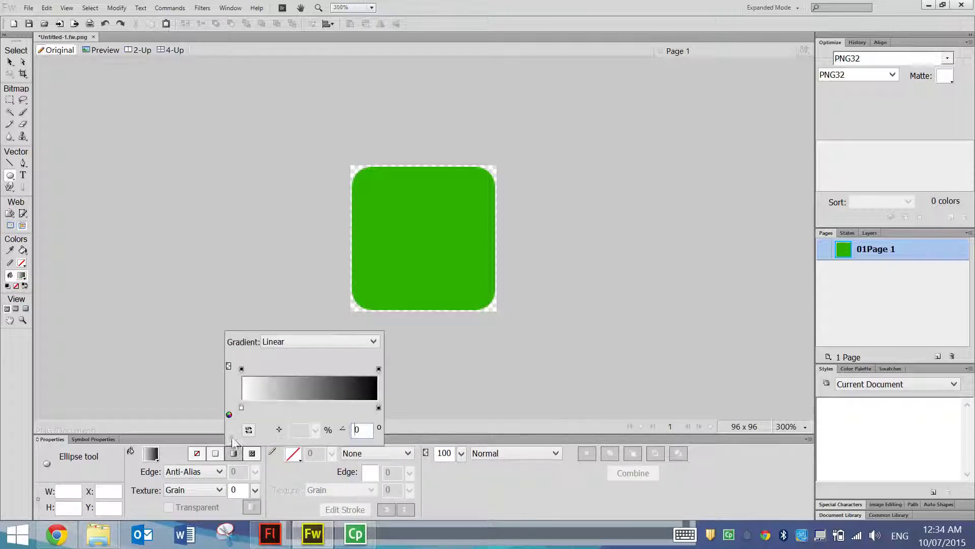
left_click(281, 345)
left_click(284, 358)
left_click(242, 407)
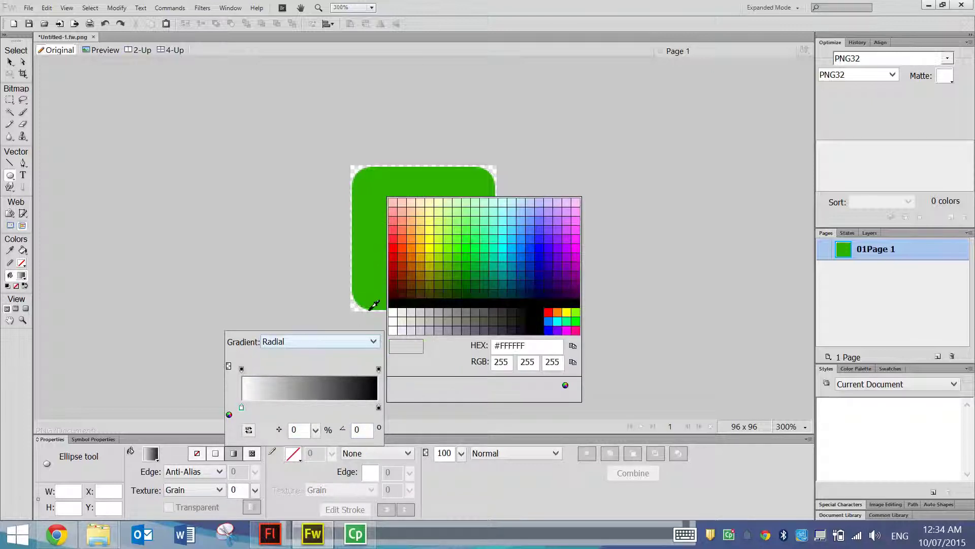
left_click(420, 311)
left_click(378, 406)
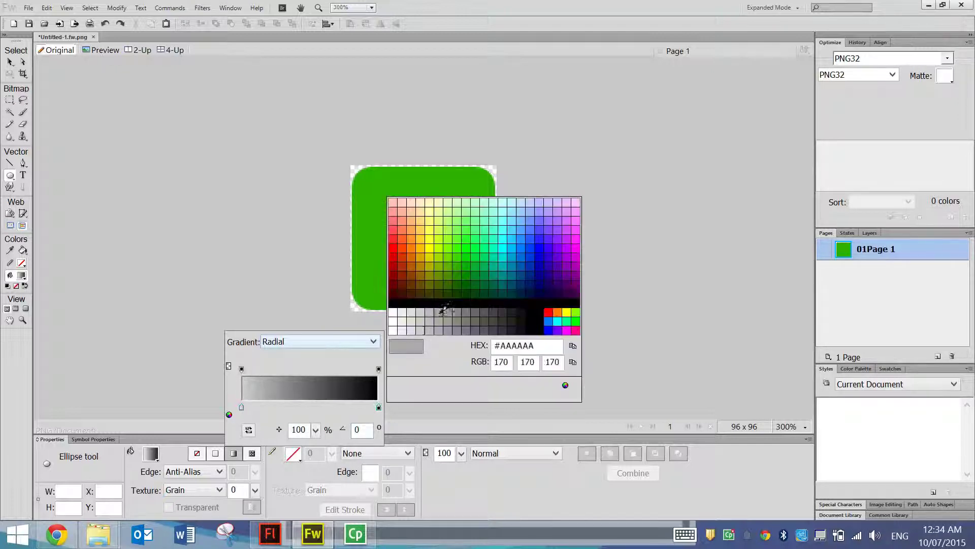
left_click(471, 311)
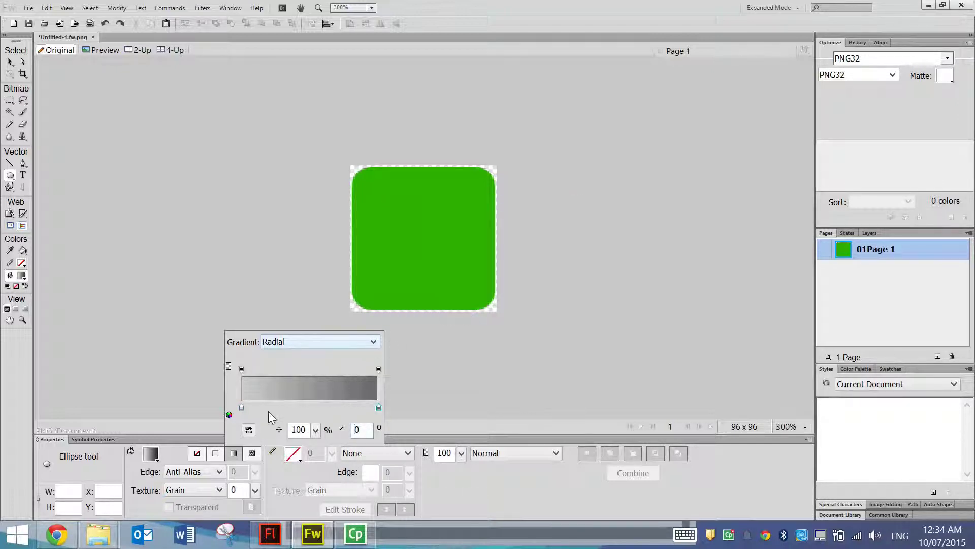
left_click(394, 262)
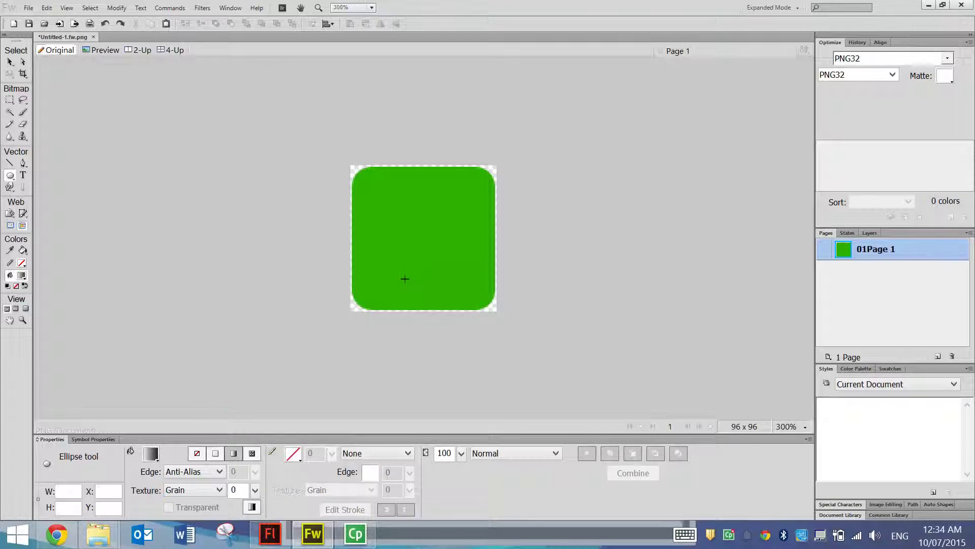
left_click_drag(405, 278, 460, 297)
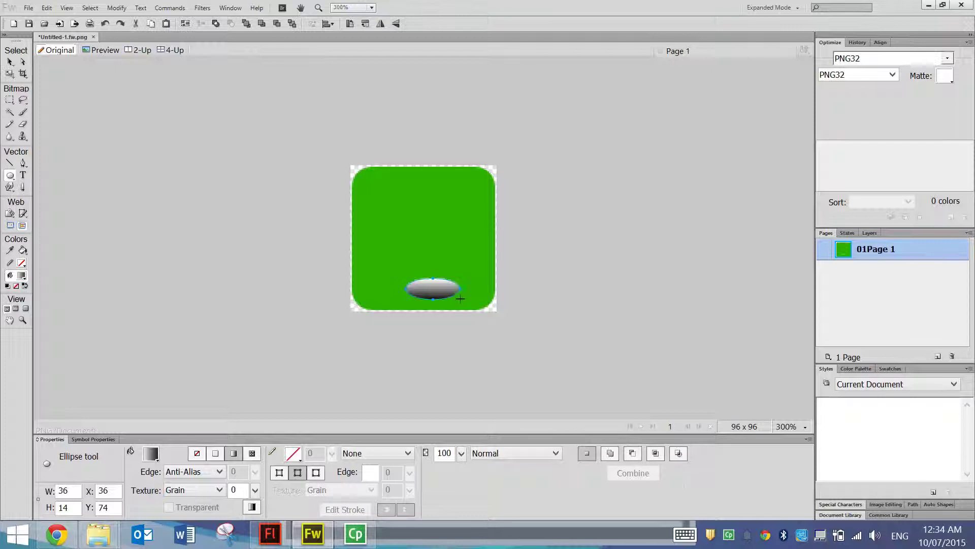
Step: Set the ellipse's gradient to radial light grey to #666666 and shift it slightly left
left_click(10, 61)
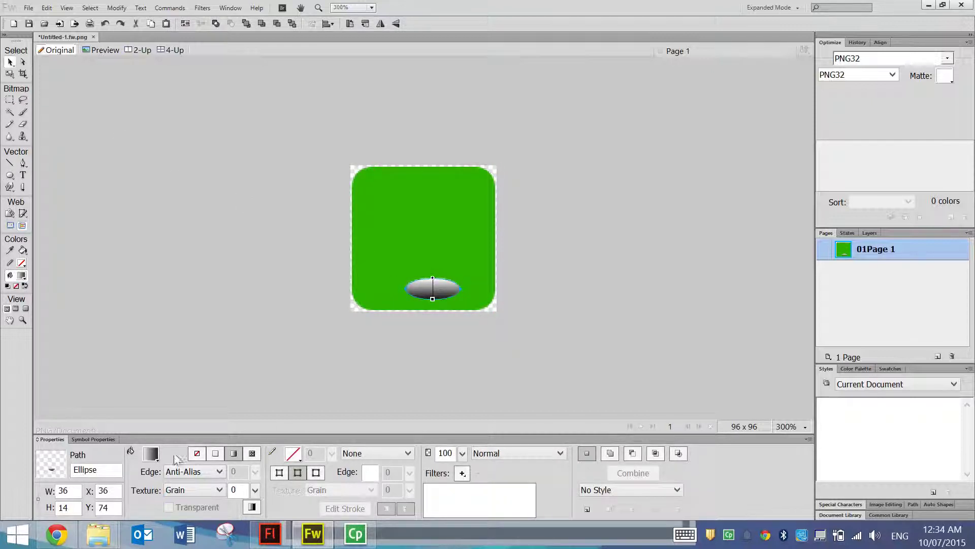
left_click(151, 453)
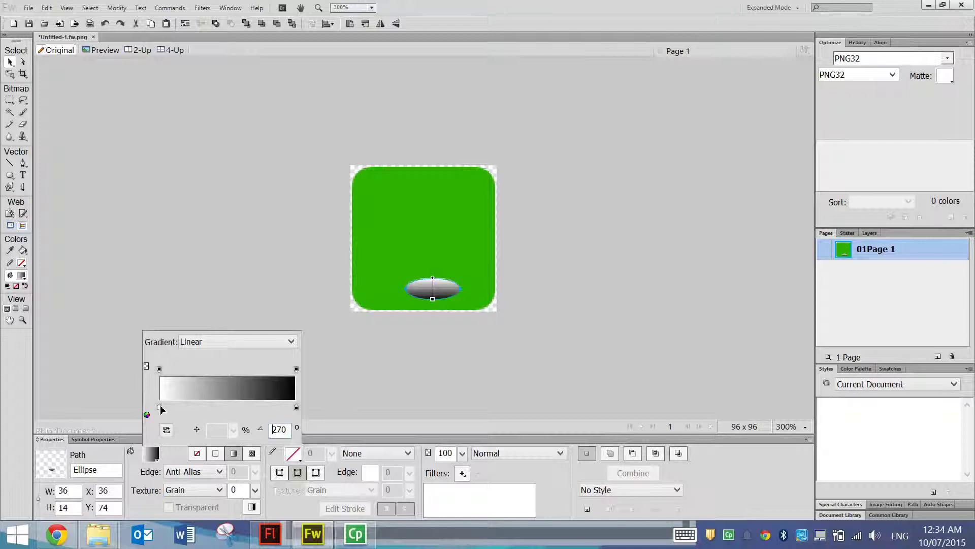
left_click(160, 404)
left_click(330, 324)
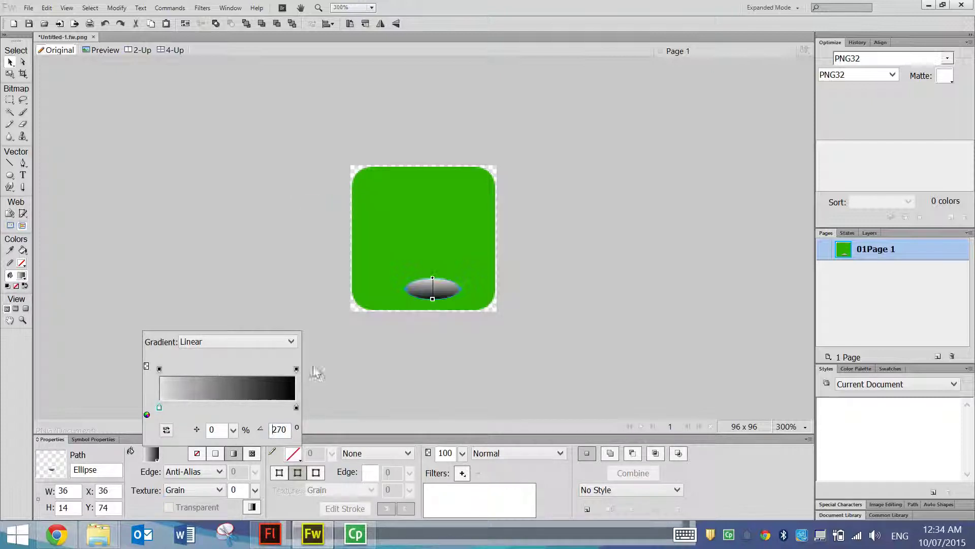
left_click(297, 408)
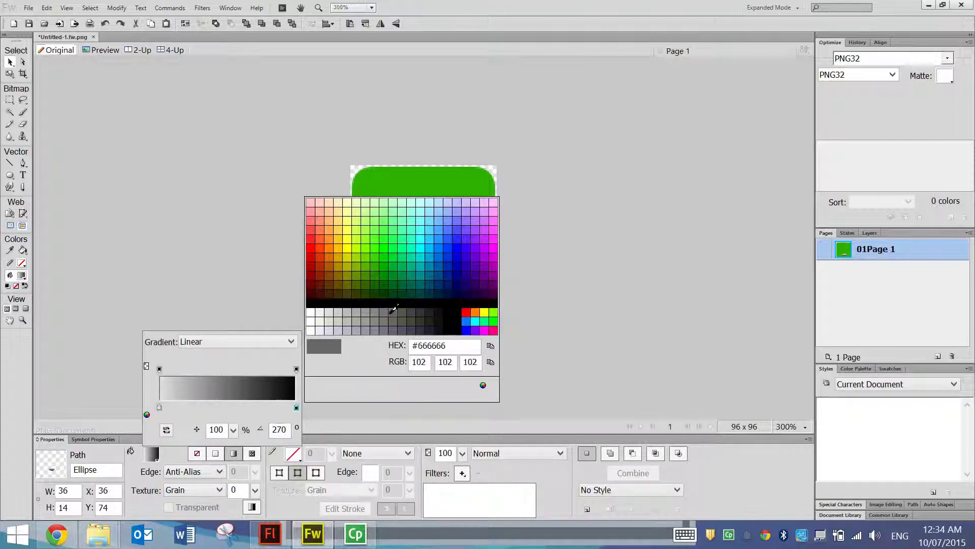
left_click(394, 310)
left_click(291, 341)
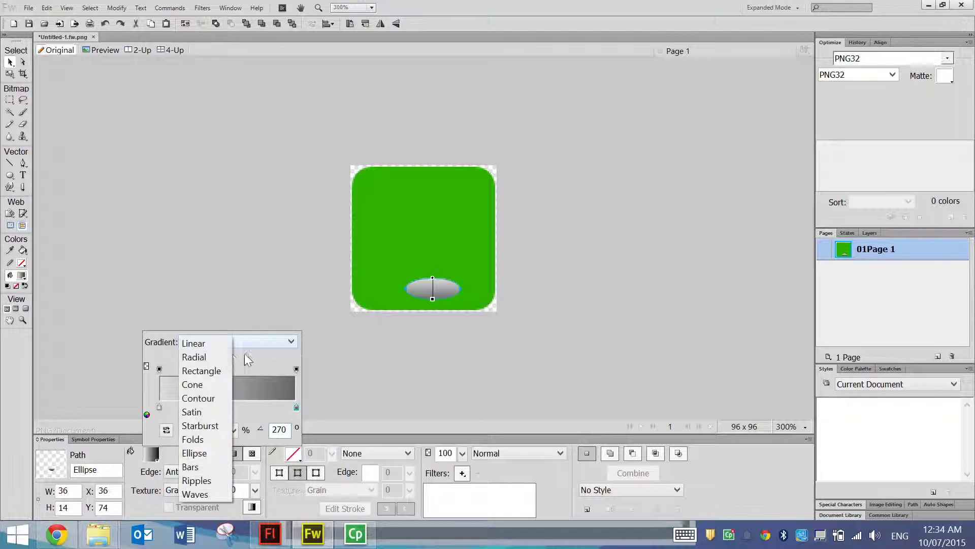
left_click(222, 352)
left_click(440, 316)
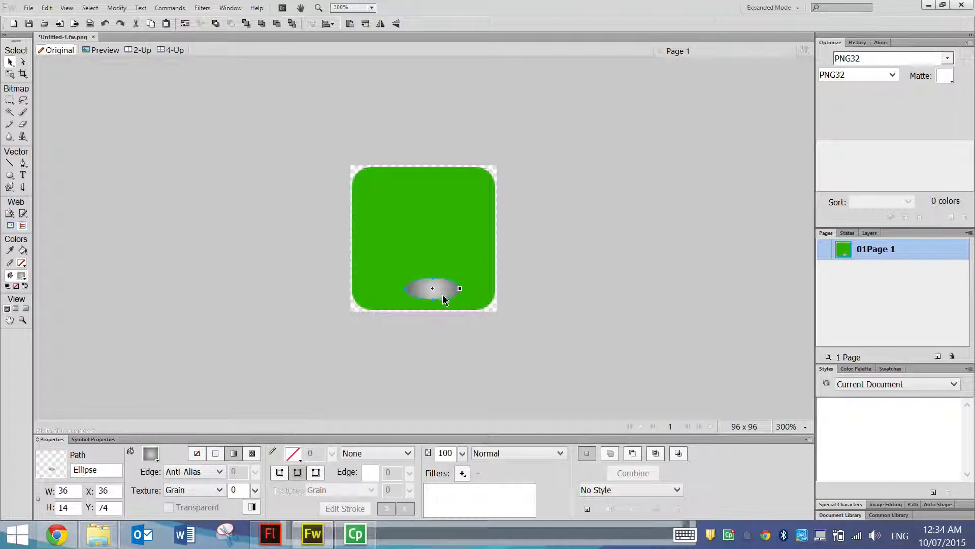
left_click_drag(438, 298, 429, 294)
left_click(539, 306)
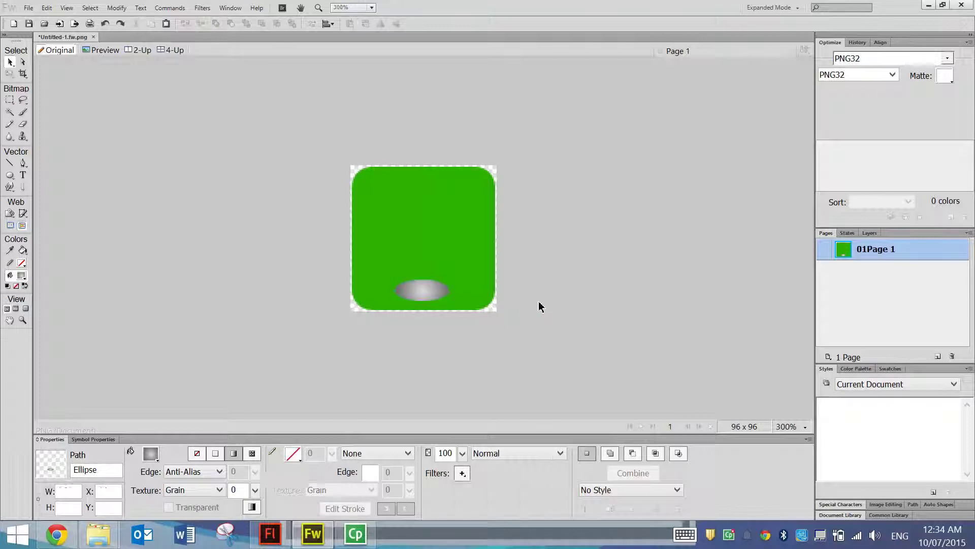
Step: Draw a 3 px #444444 vertical line from the hole up to near the icon's top
left_click(9, 164)
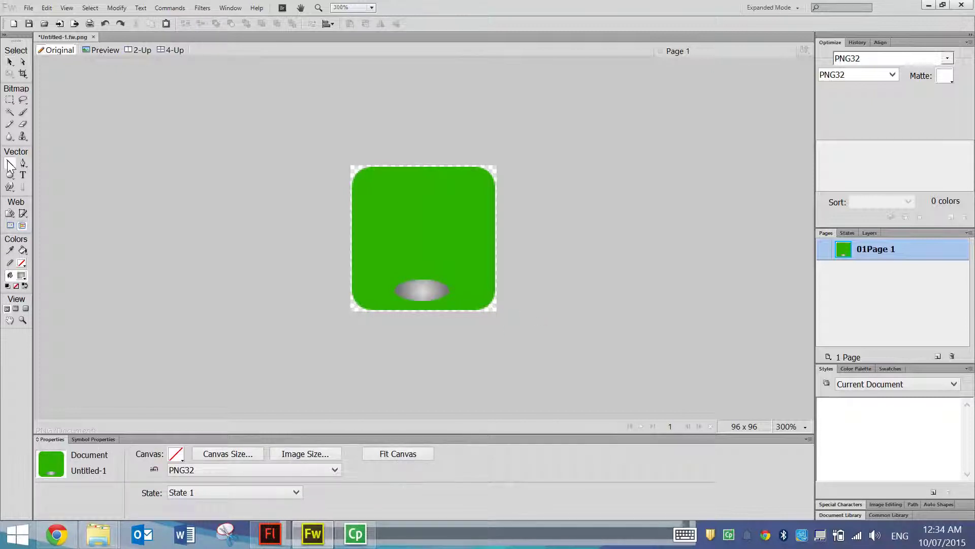
left_click(293, 453)
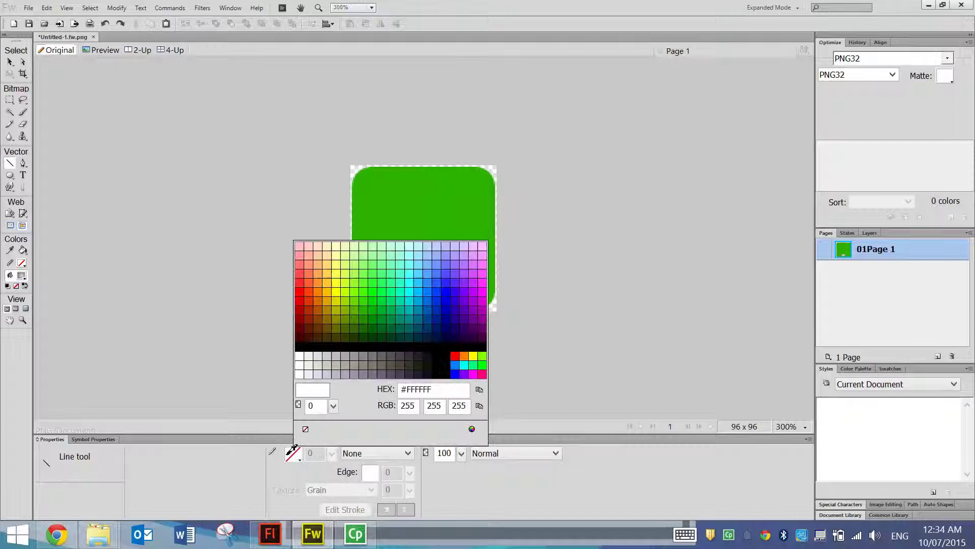
left_click(402, 355)
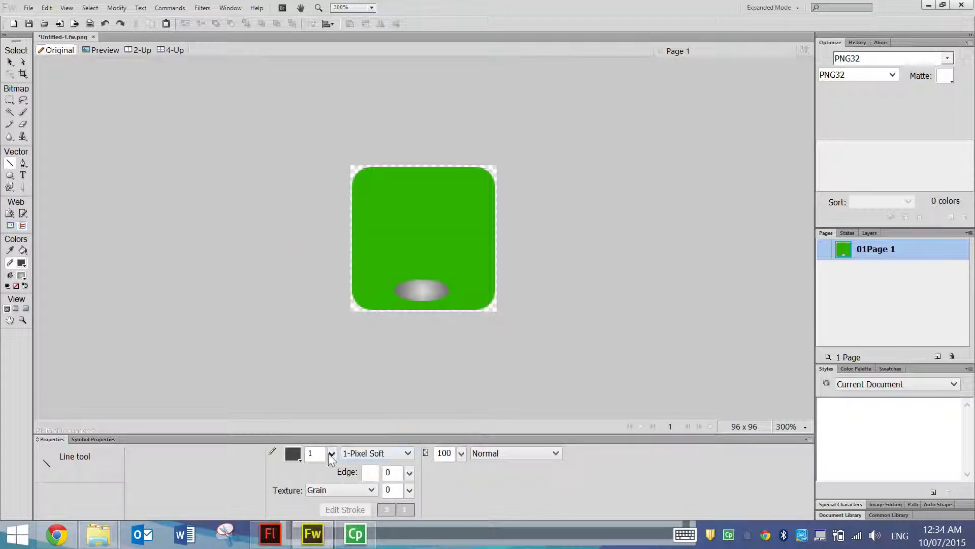
left_click(332, 453)
left_click_drag(330, 456, 340, 428)
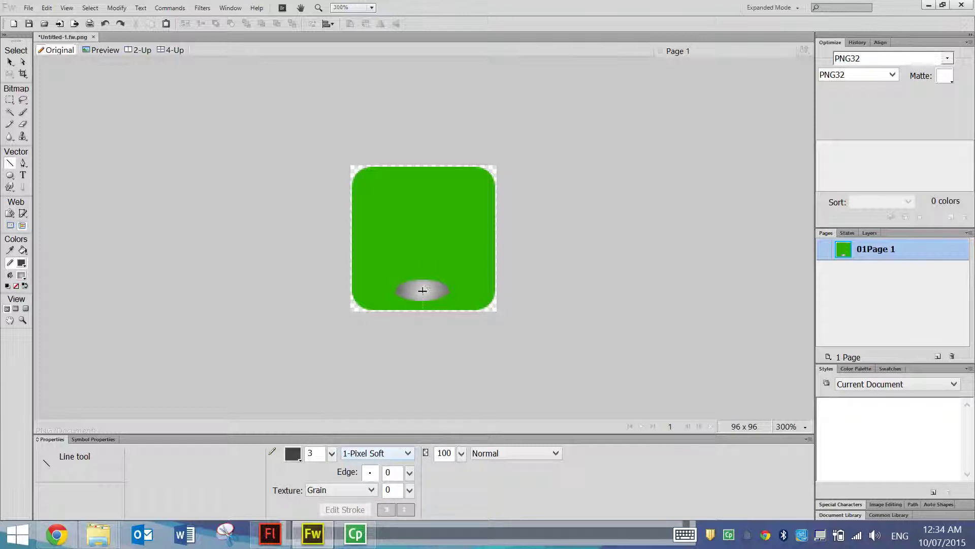
left_click_drag(422, 291, 424, 281)
left_click_drag(426, 205, 419, 189)
left_click_drag(424, 174, 424, 174)
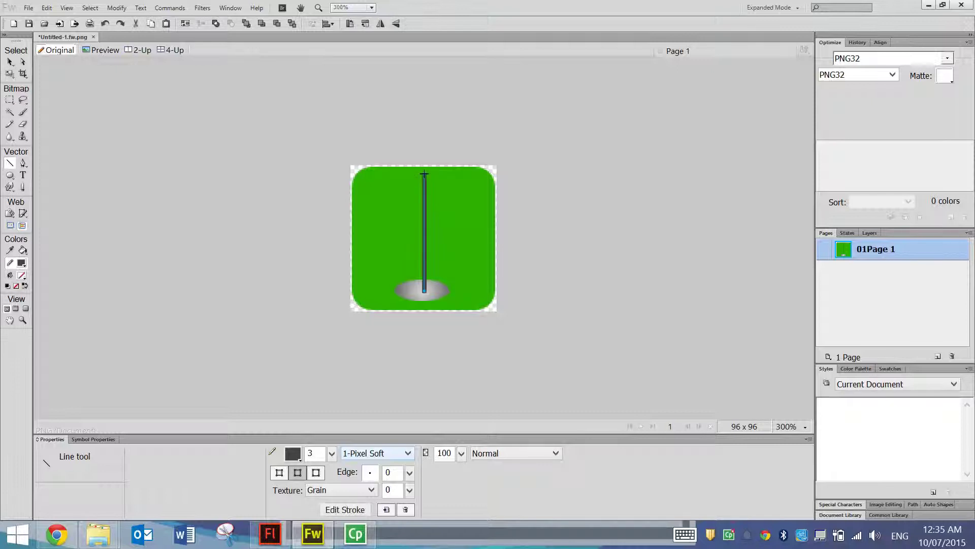
left_click(9, 62)
left_click(170, 118)
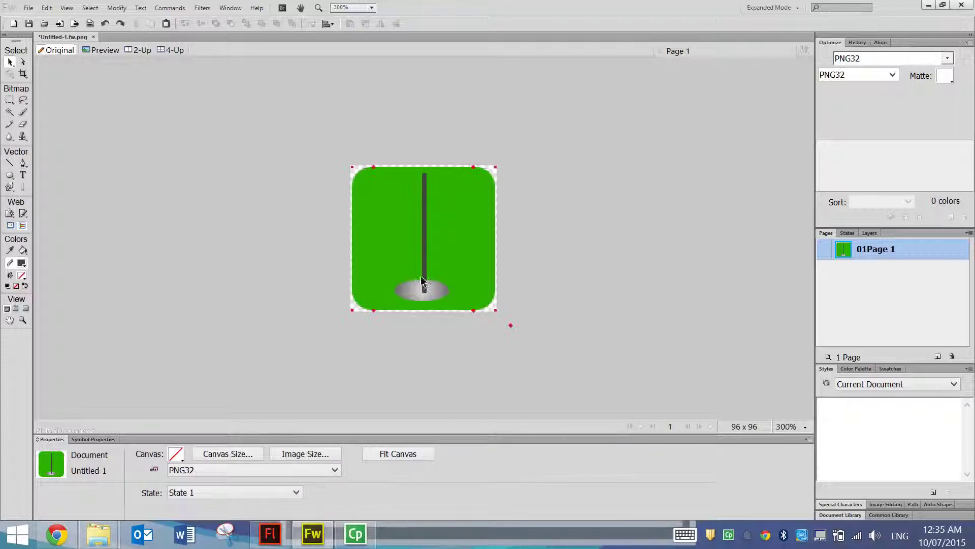
left_click(412, 298)
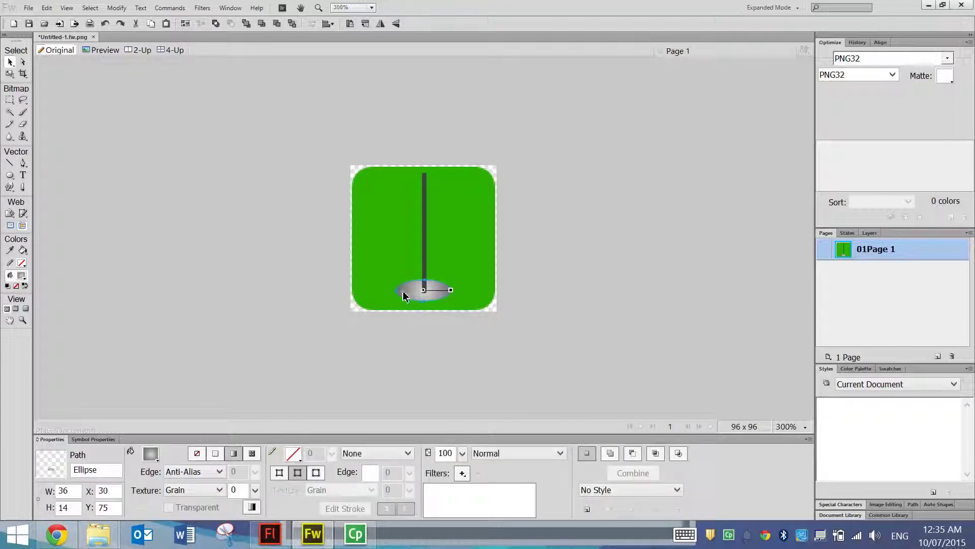
left_click(272, 254)
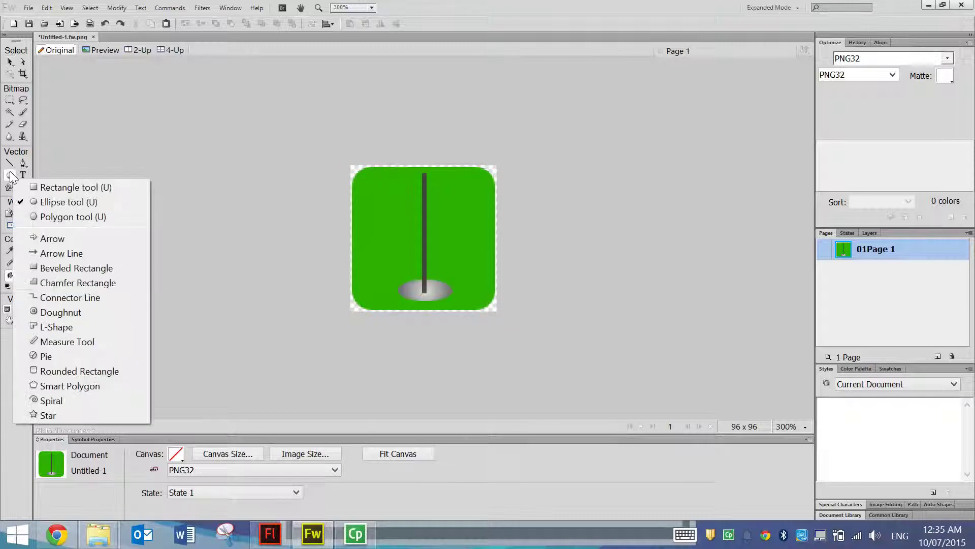
Step: Draw a 3-sided polygon with solid #FF0000 fill at the top of the pole
left_click(71, 216)
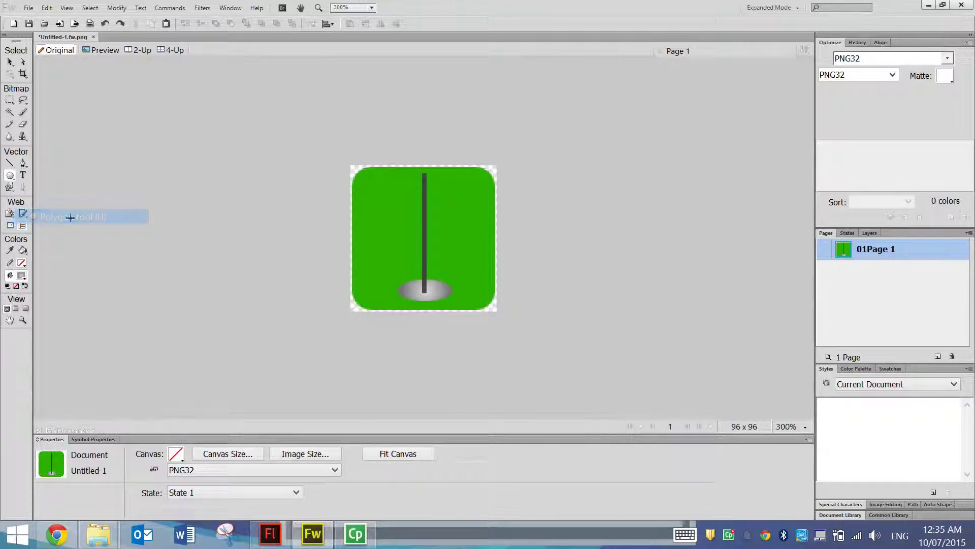
left_click(482, 491)
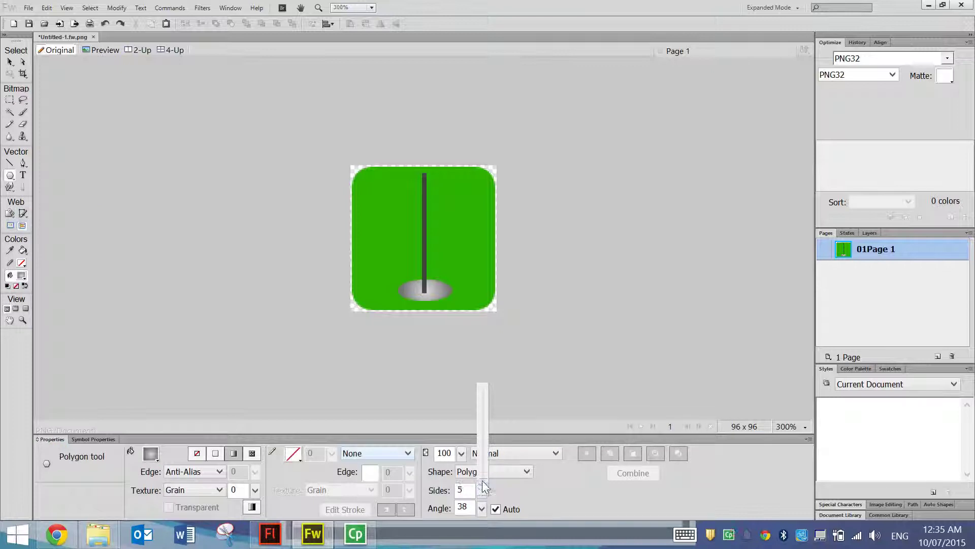
left_click(483, 489)
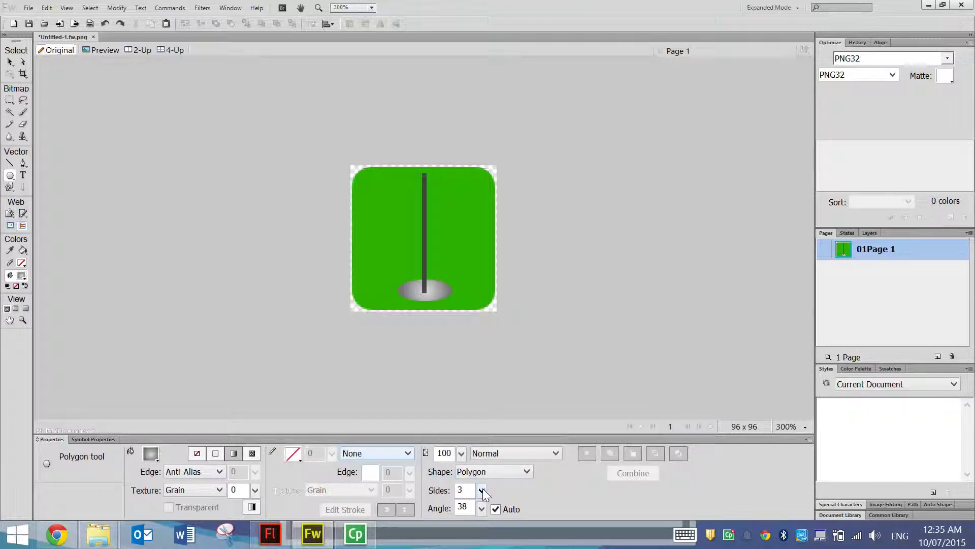
left_click(151, 453)
left_click(216, 453)
left_click(150, 452)
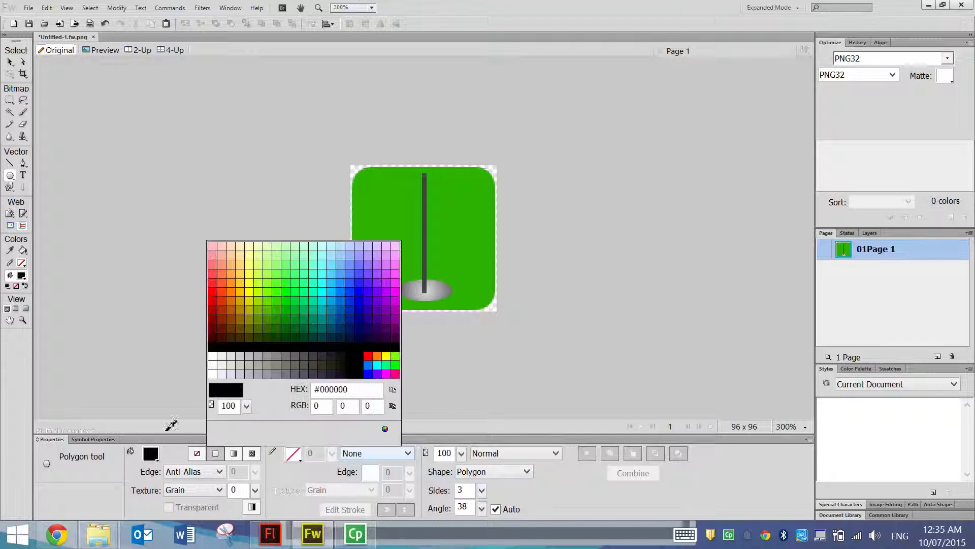
left_click(216, 284)
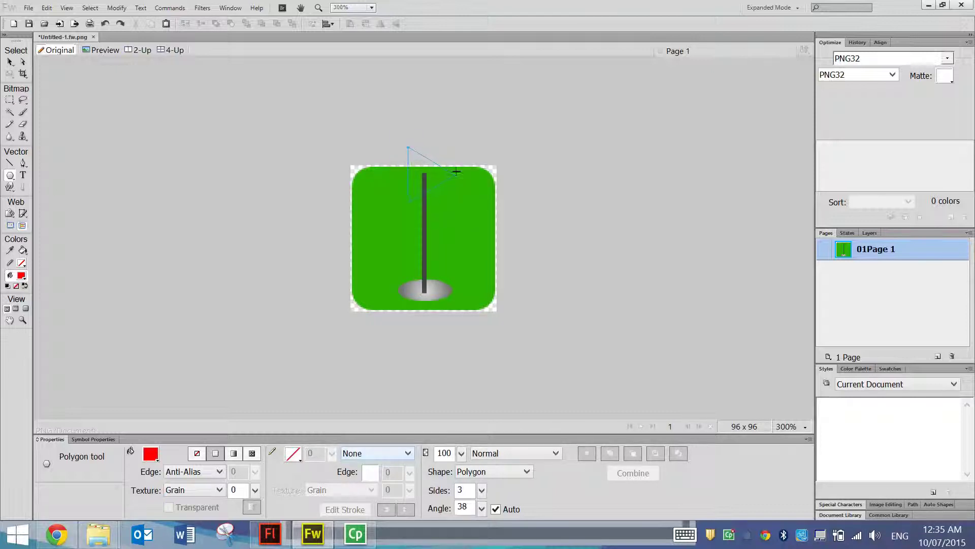
left_click_drag(456, 172, 433, 209)
Step: Scale the red flag down to about 24 x 28 px
left_click(9, 62)
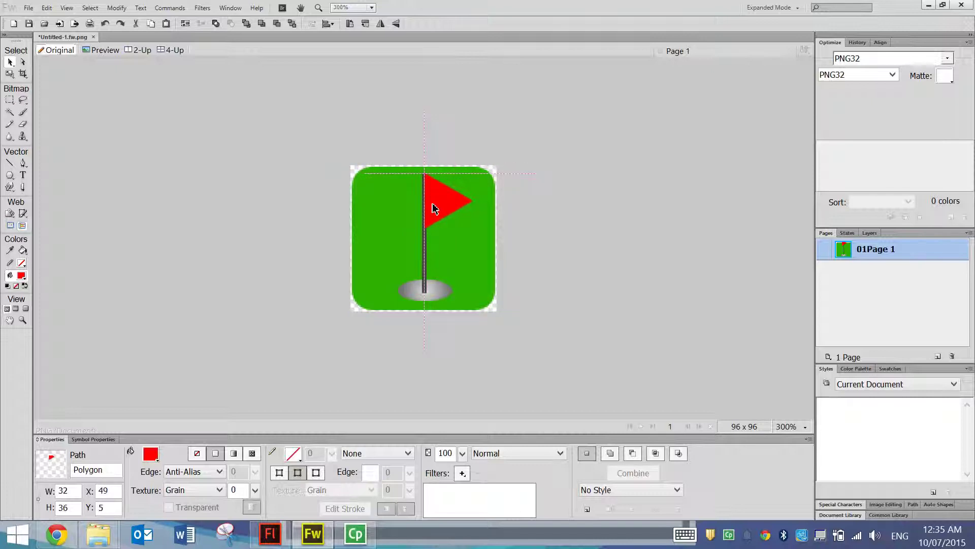
left_click(10, 73)
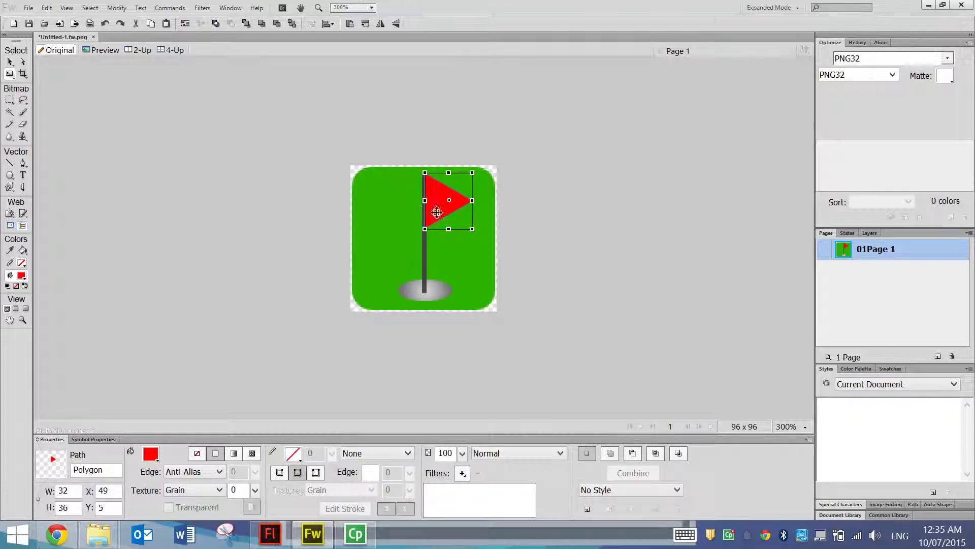
left_click_drag(472, 228, 460, 217)
Step: Select the red flag, pole and hole ellipse together and nudge them 3 px left
key("v")
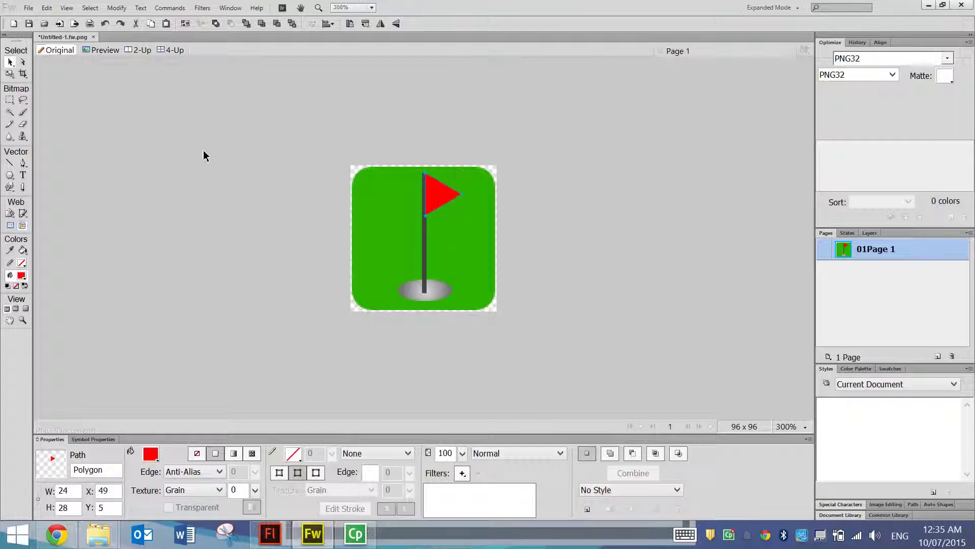
left_click(509, 326)
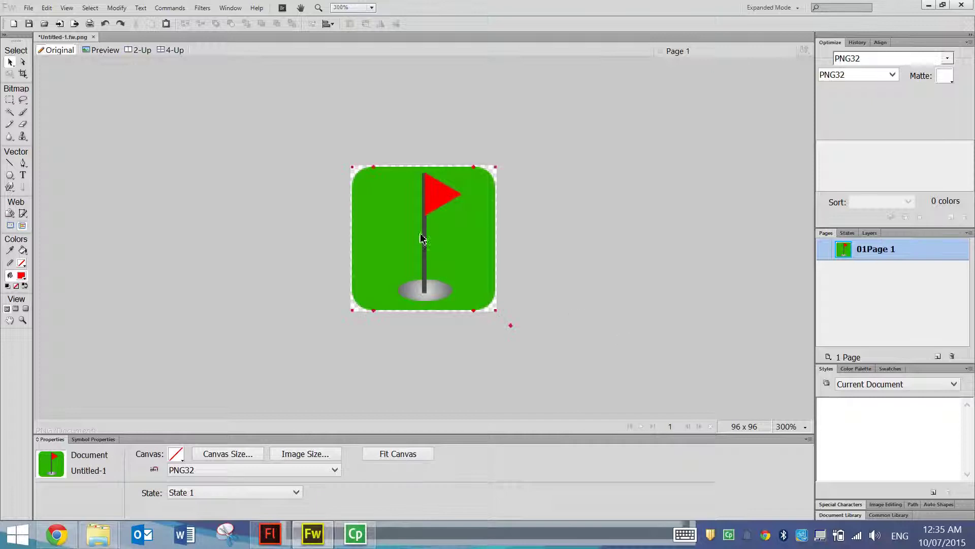
left_click(446, 194)
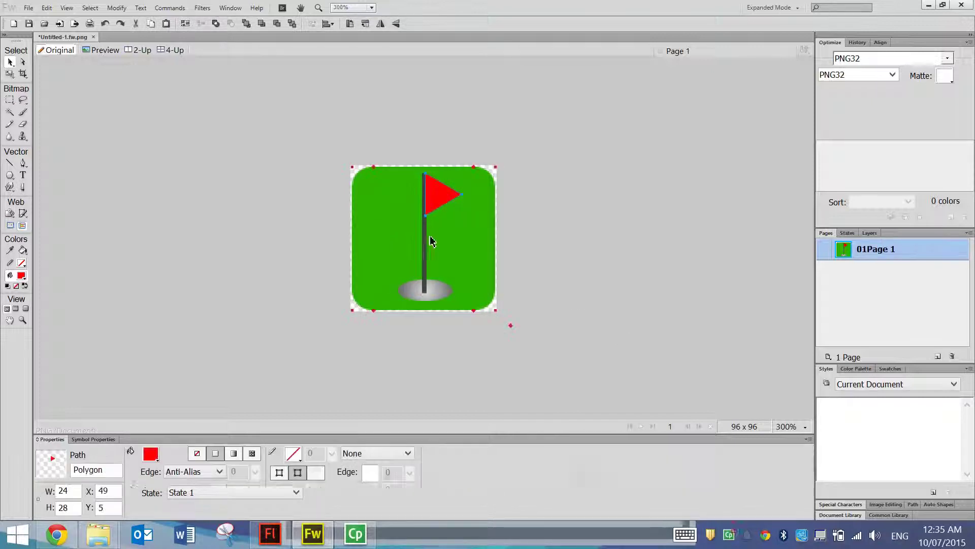
left_click(425, 241, "shift")
left_click(417, 290, "shift")
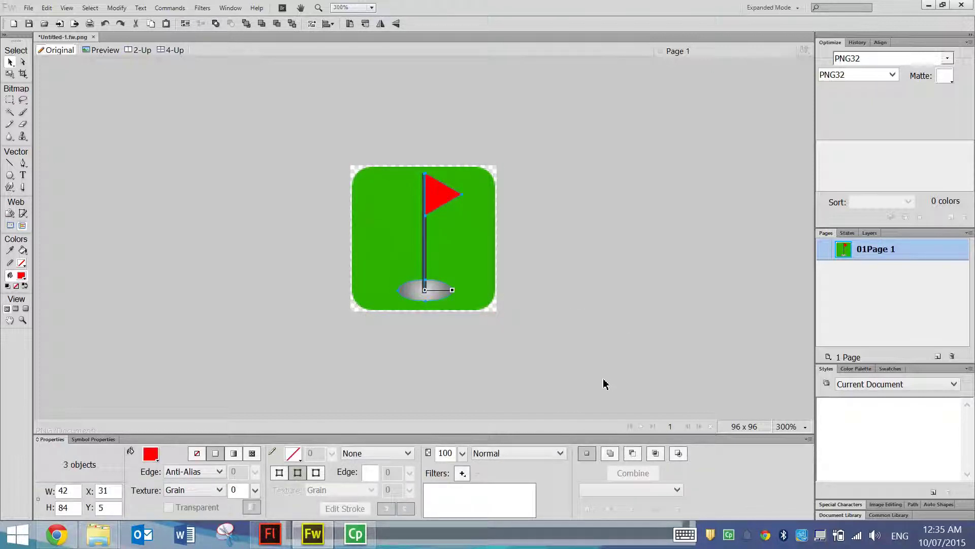
key("Left")
key("Left")
key("Left")
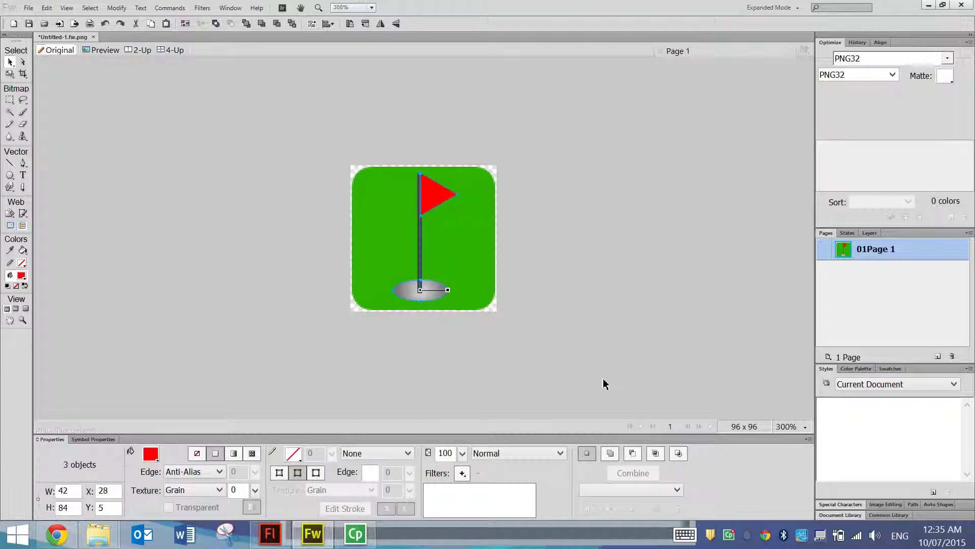
left_click(593, 348)
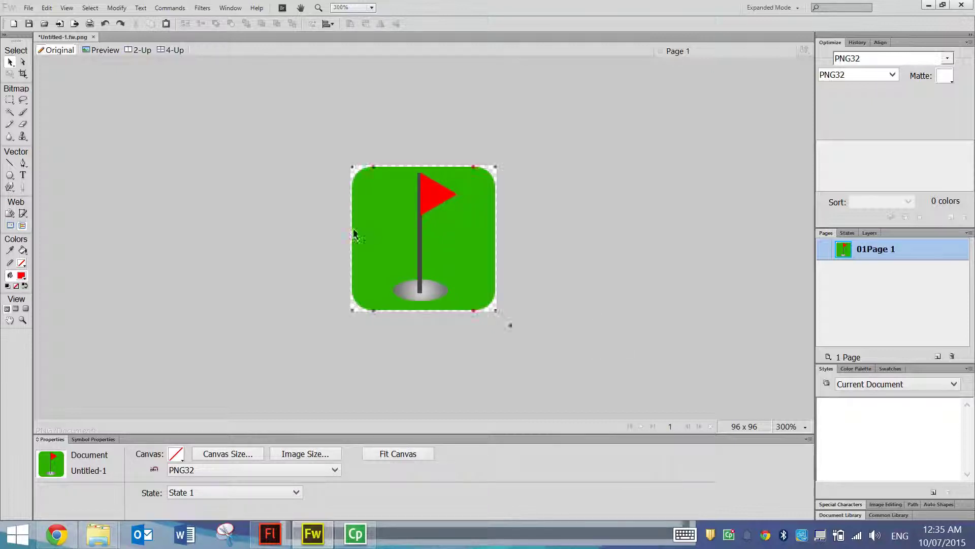
Step: Save the icon as icon96.fw.png in the Hole in One folder
left_click(29, 8)
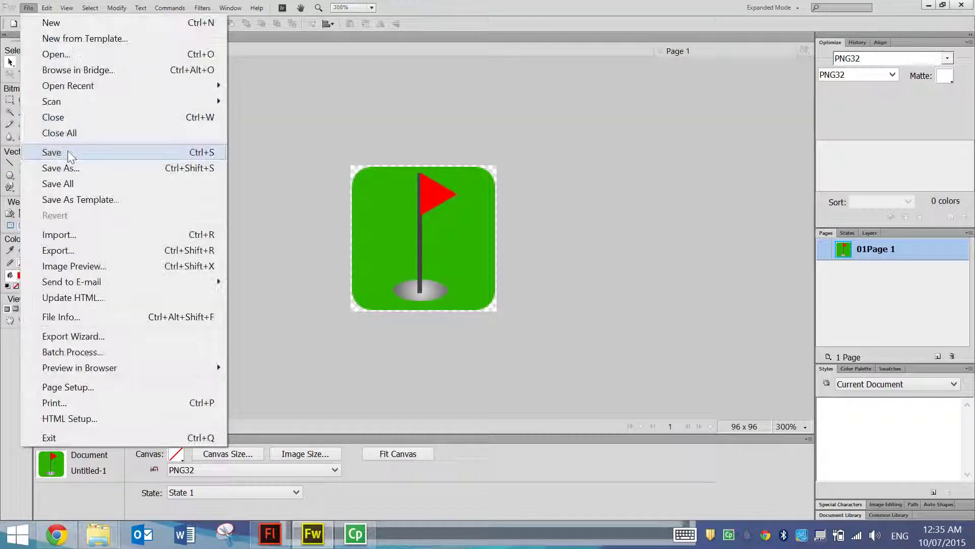
left_click(68, 164)
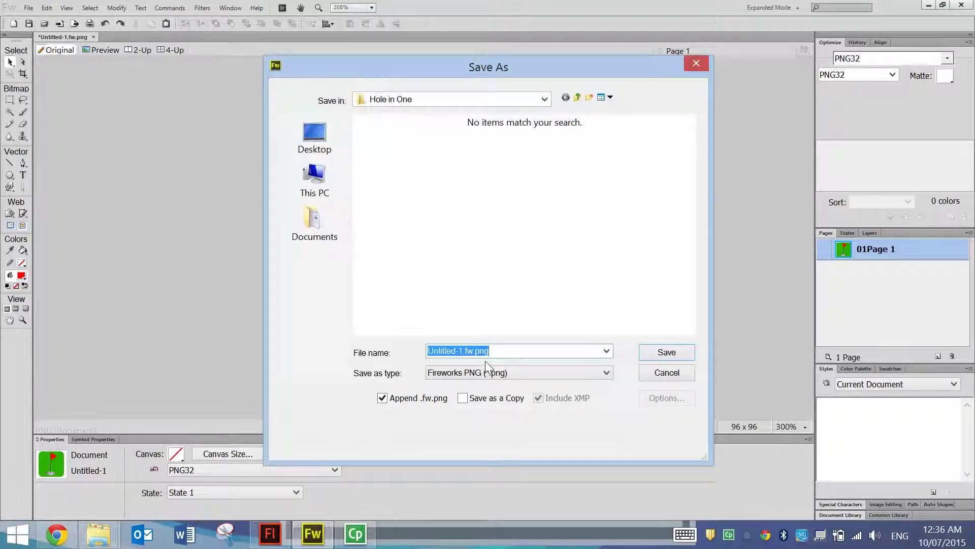
type("icon96")
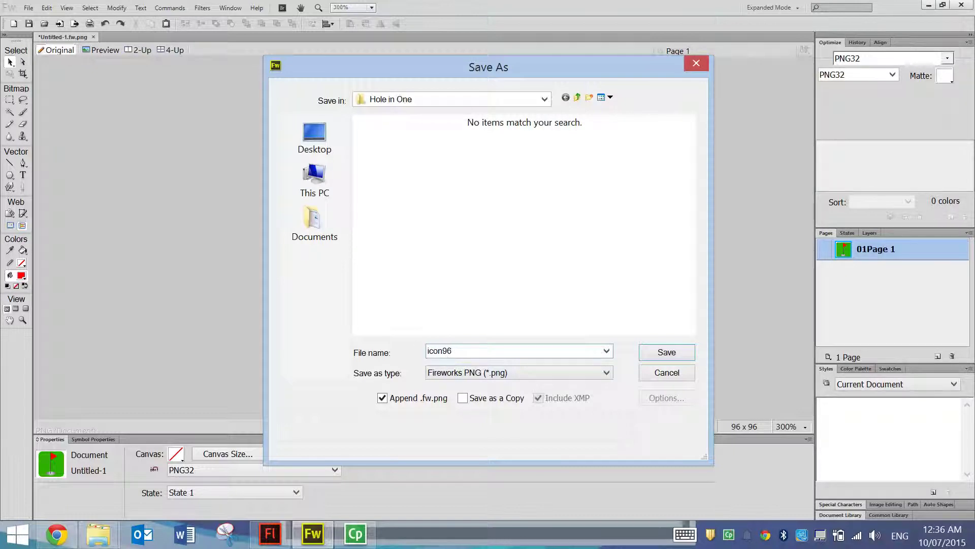
left_click(659, 356)
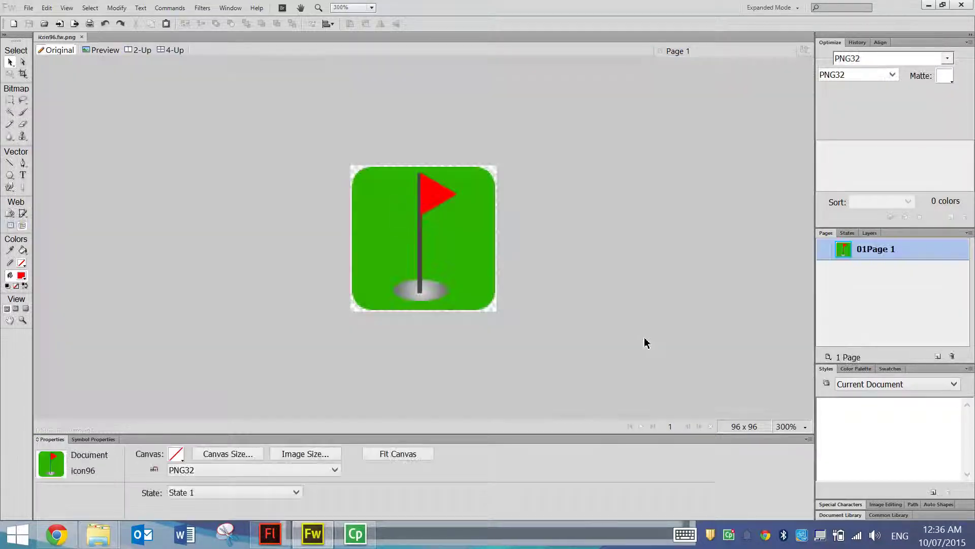
key("alt+Tab")
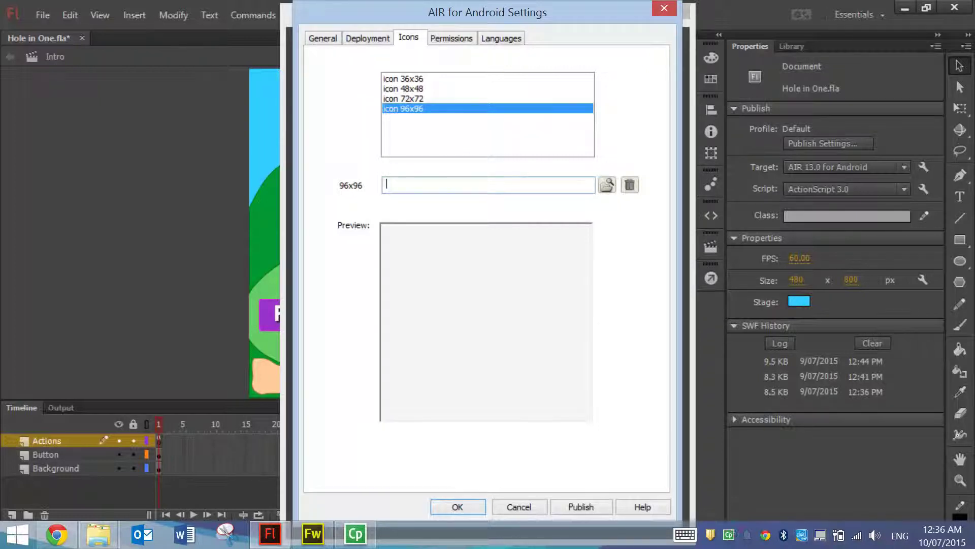
Step: Assign icon96.fw.png to the 96x96 icon slot and review the 36x36, 48x48 and 72x72 slots
left_click(606, 187)
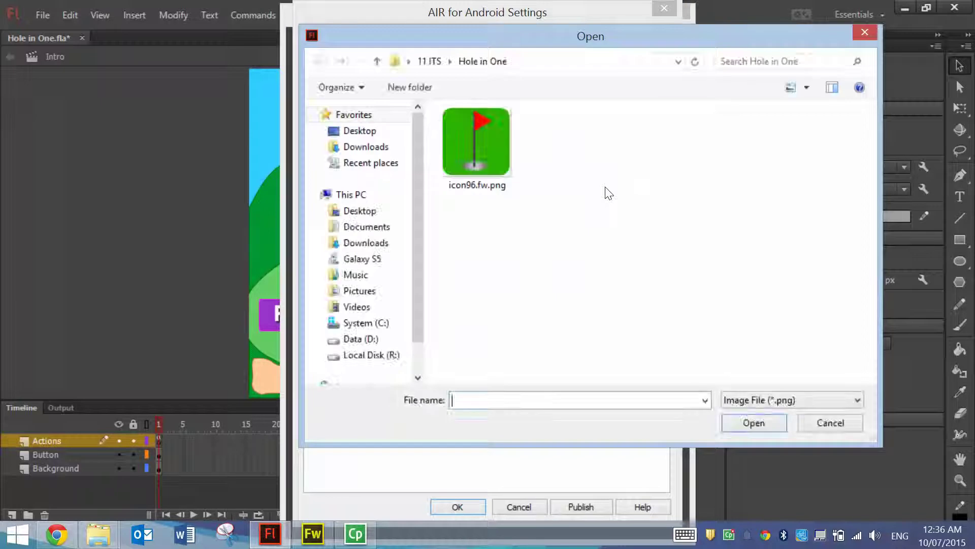
double_click(497, 154)
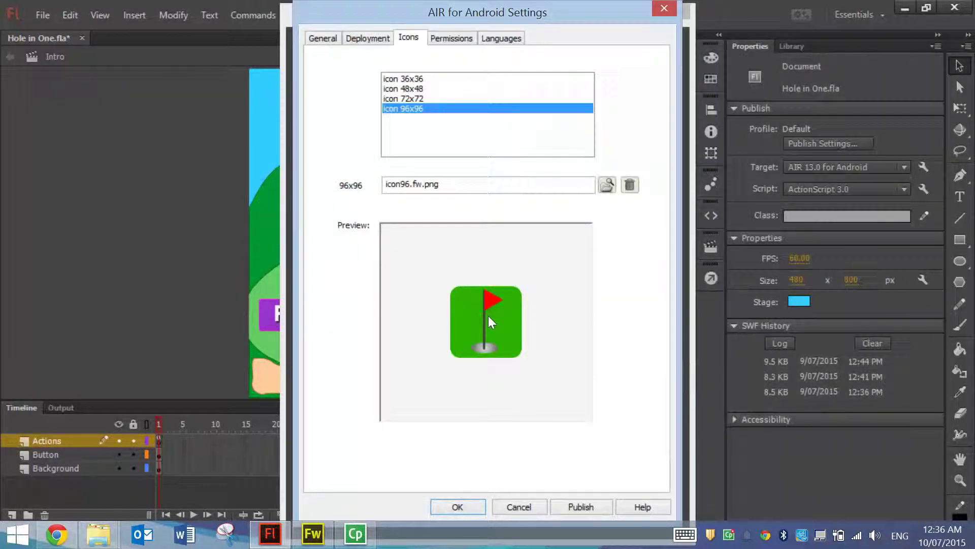
left_click(404, 99)
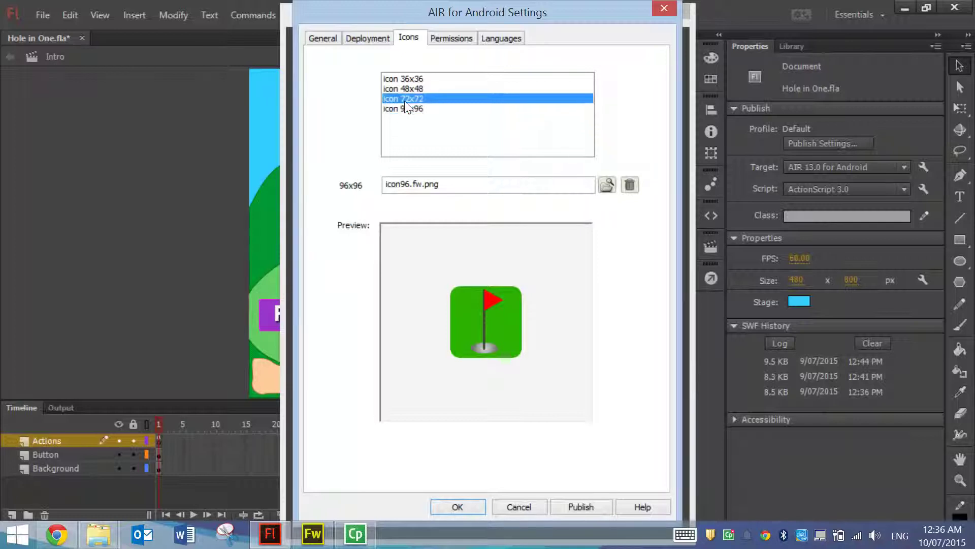
left_click(412, 89)
left_click(413, 80)
left_click(412, 99)
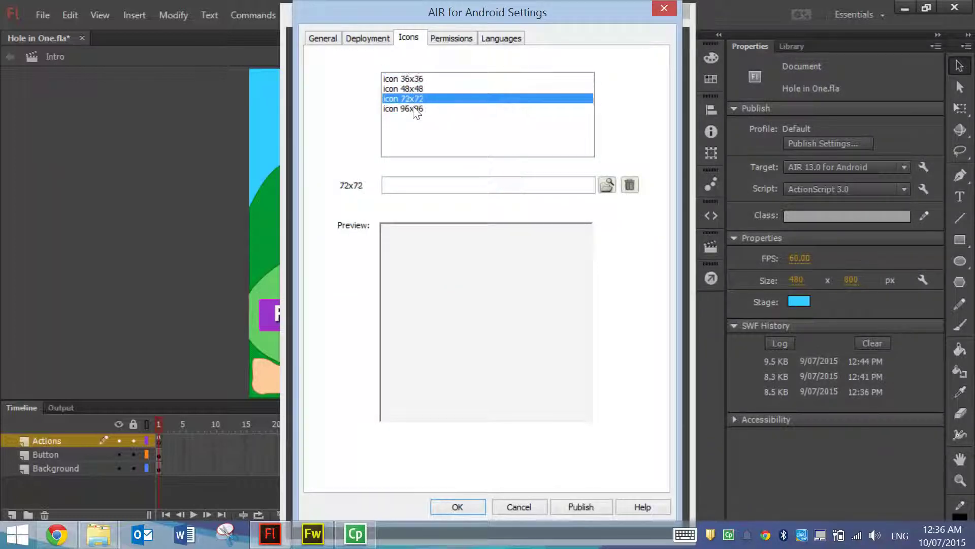
left_click(412, 109)
key("alt+Tab")
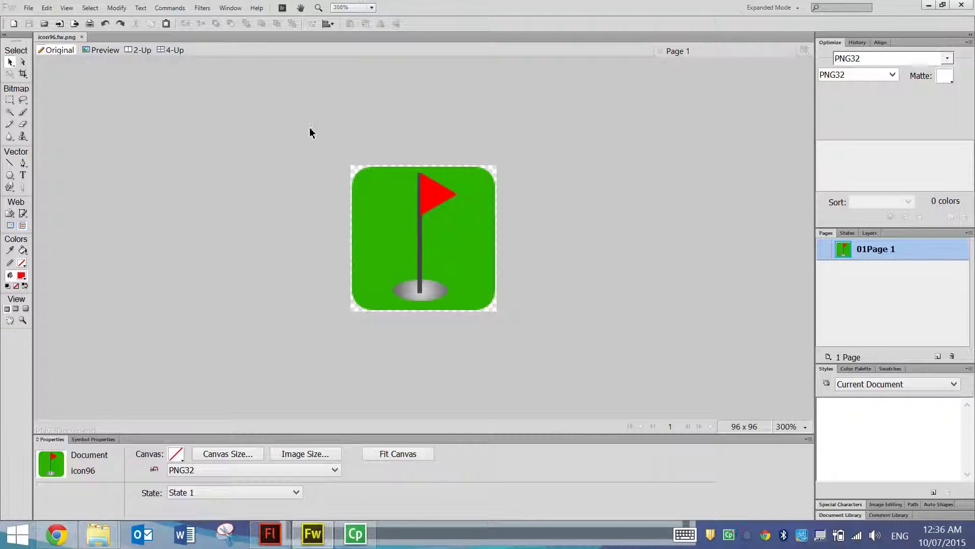
Step: Resize the icon image to 72 x 72 pixels
left_click(307, 453)
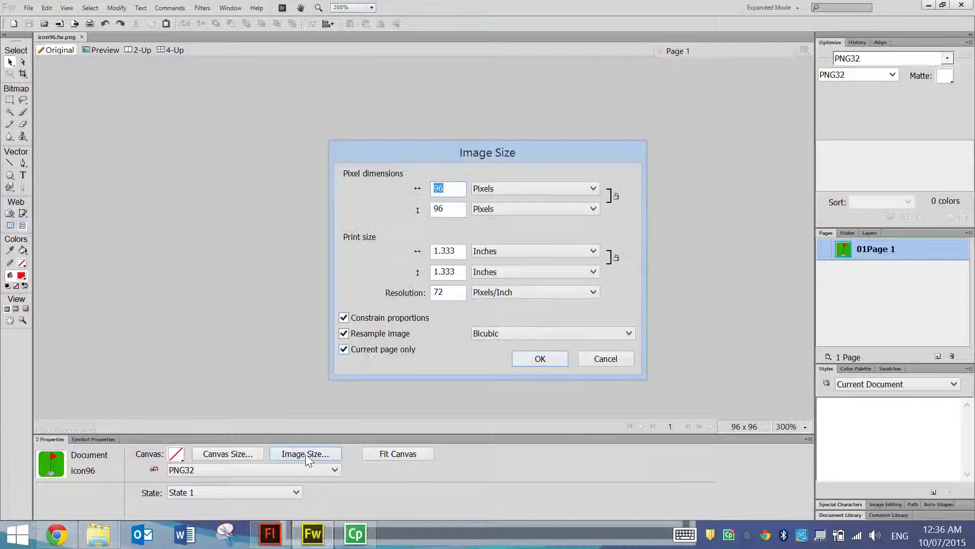
key("alt+Tab")
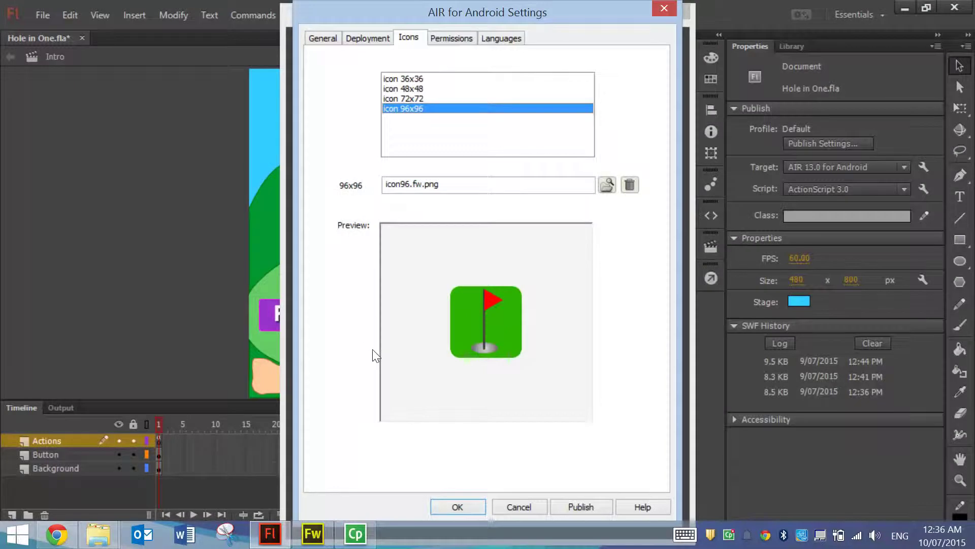
key("alt+Tab")
type("72")
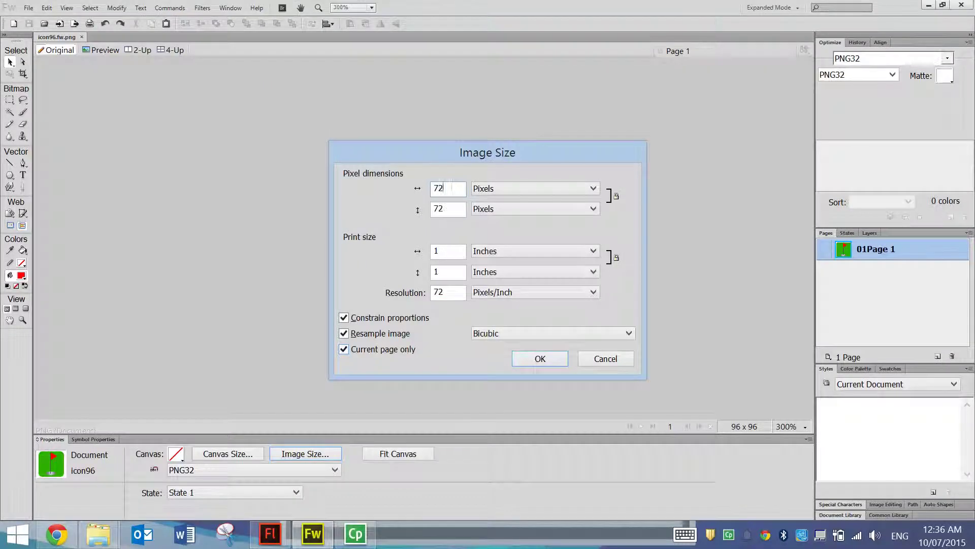
left_click(563, 359)
Step: Save the resized icon as icon72.fw.png
left_click(28, 7)
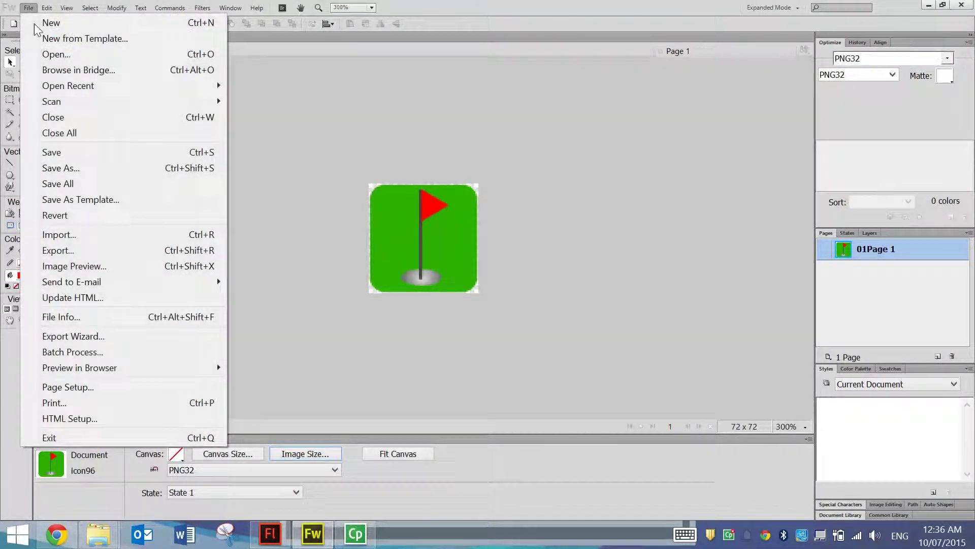
left_click(65, 165)
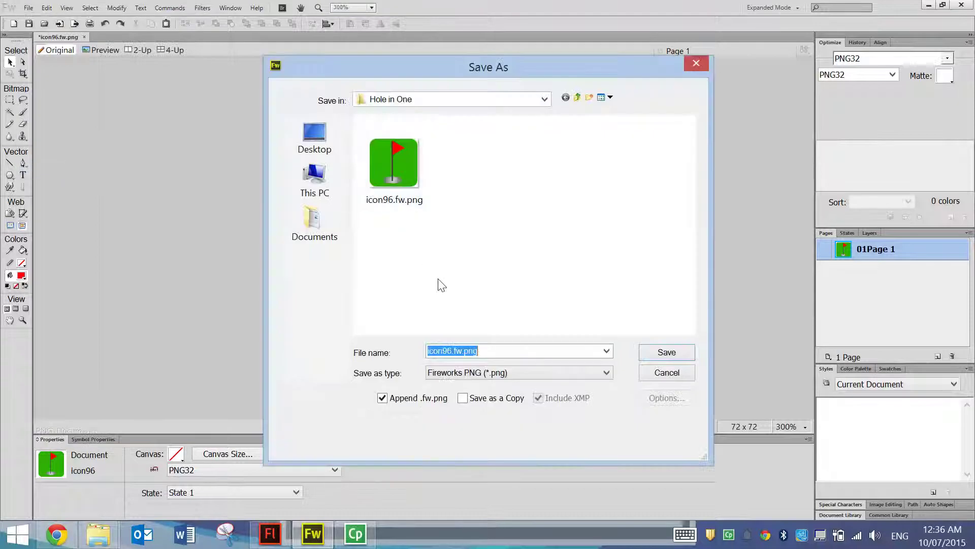
type("ico")
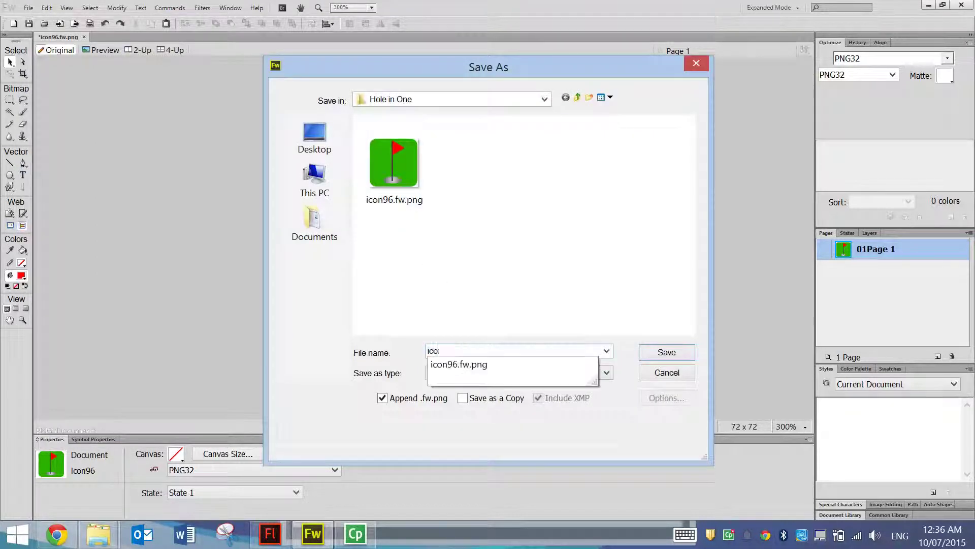
type("n72")
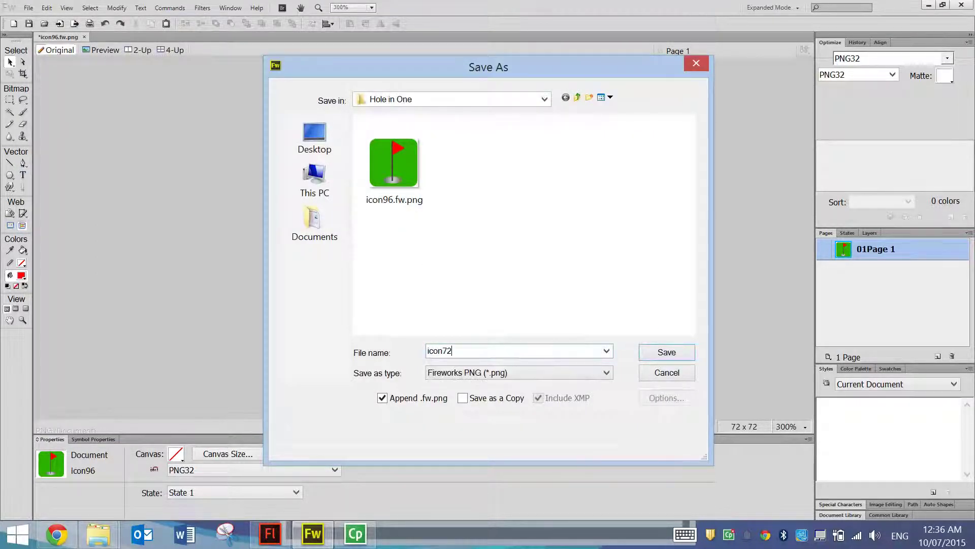
left_click(666, 352)
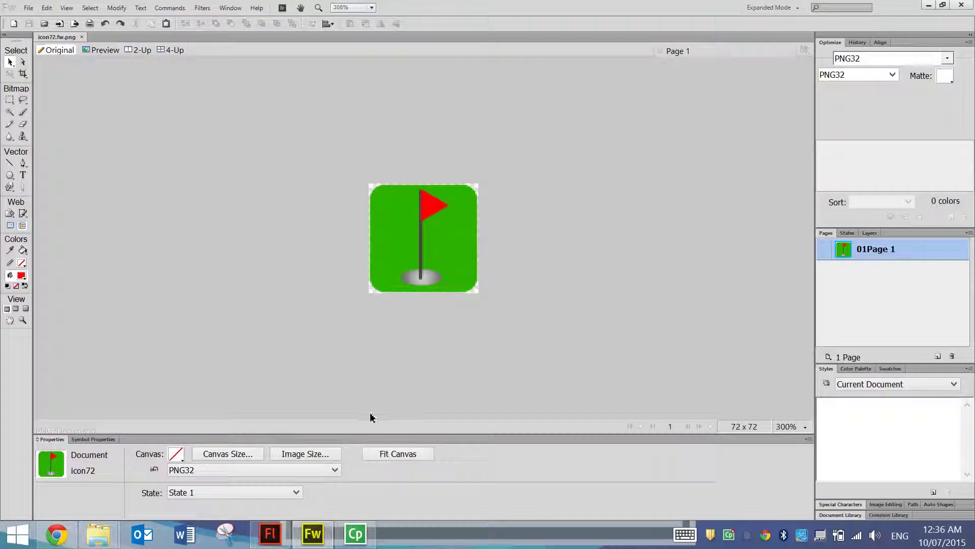
Step: Resize the flag icon to 48 px wide and save it as icon48
left_click(304, 453)
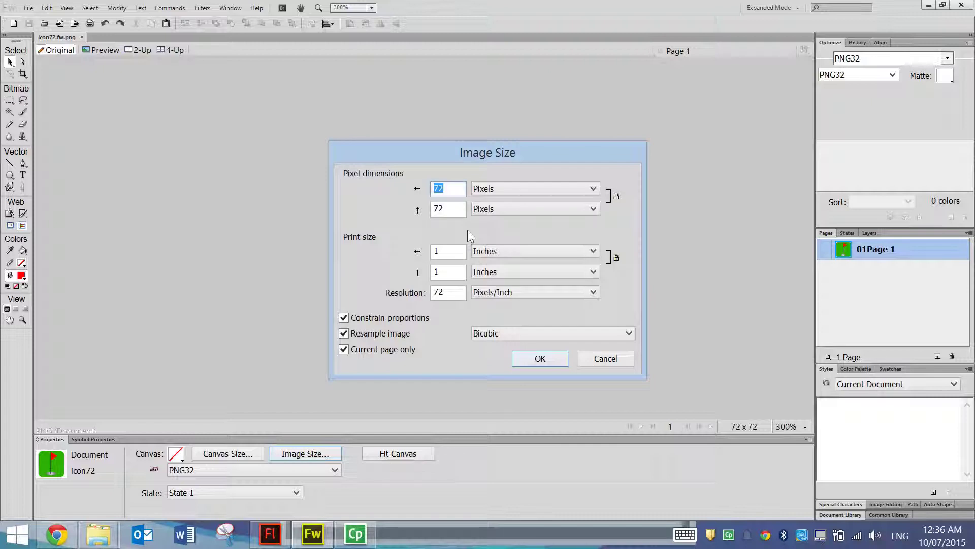
type("48")
left_click(529, 357)
left_click(29, 8)
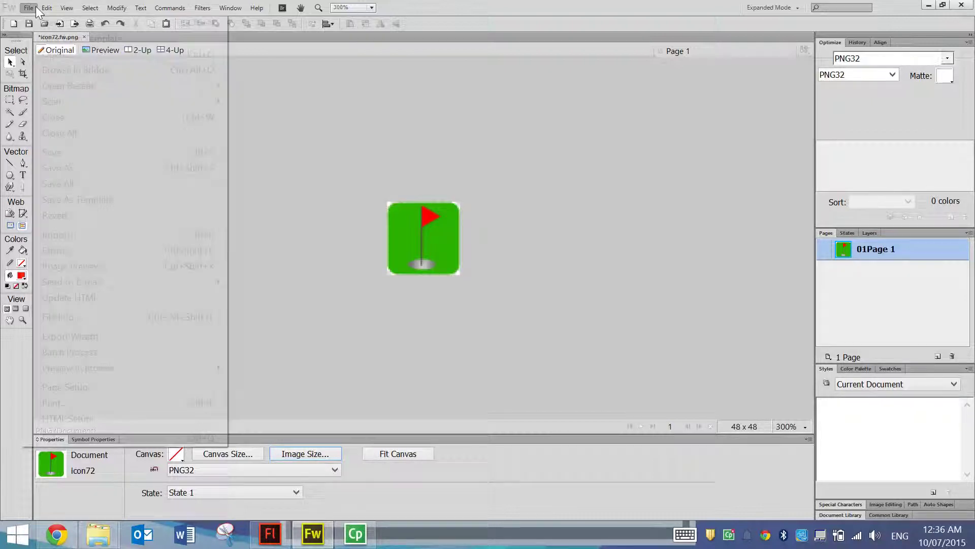
left_click(79, 165)
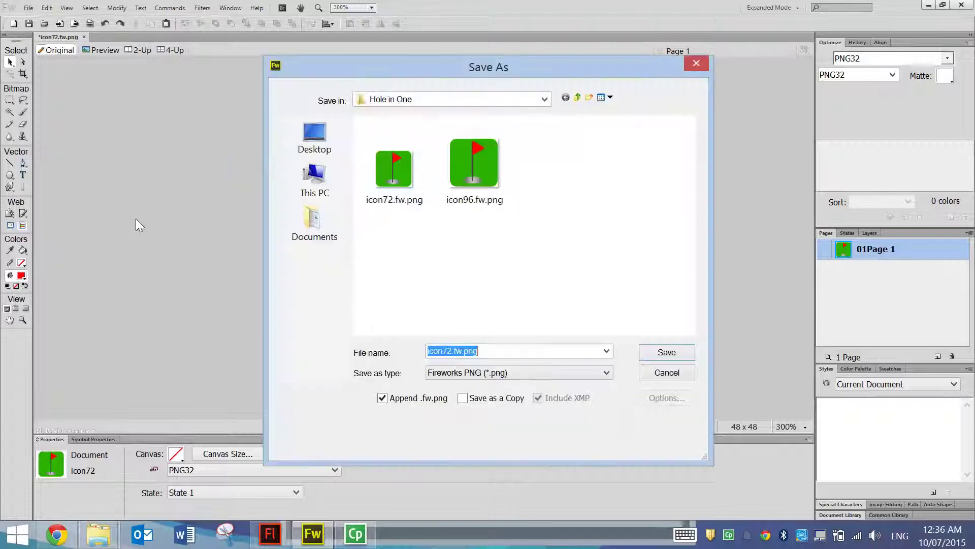
type("icon48")
key("Return")
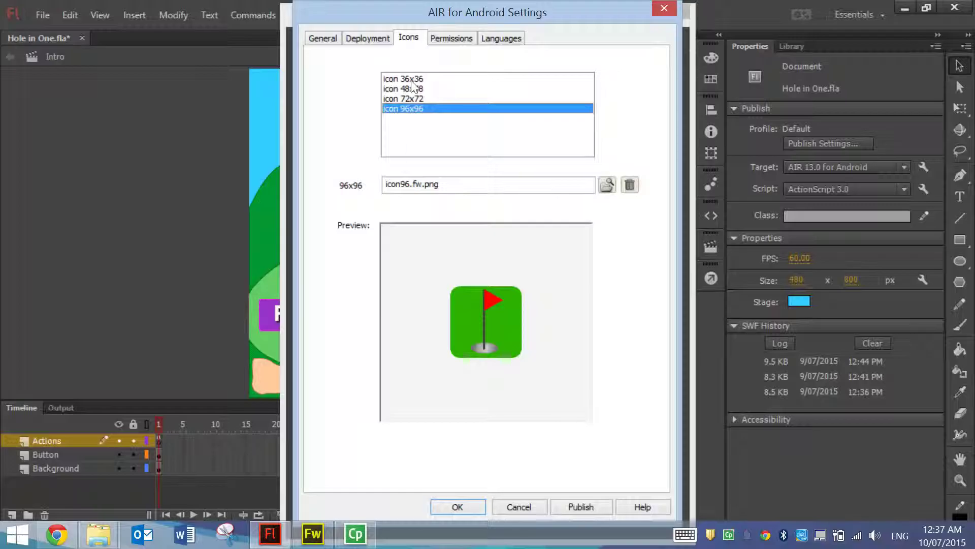
Step: Resize the icon to 36 px wide and save it as icon36
left_click(412, 79)
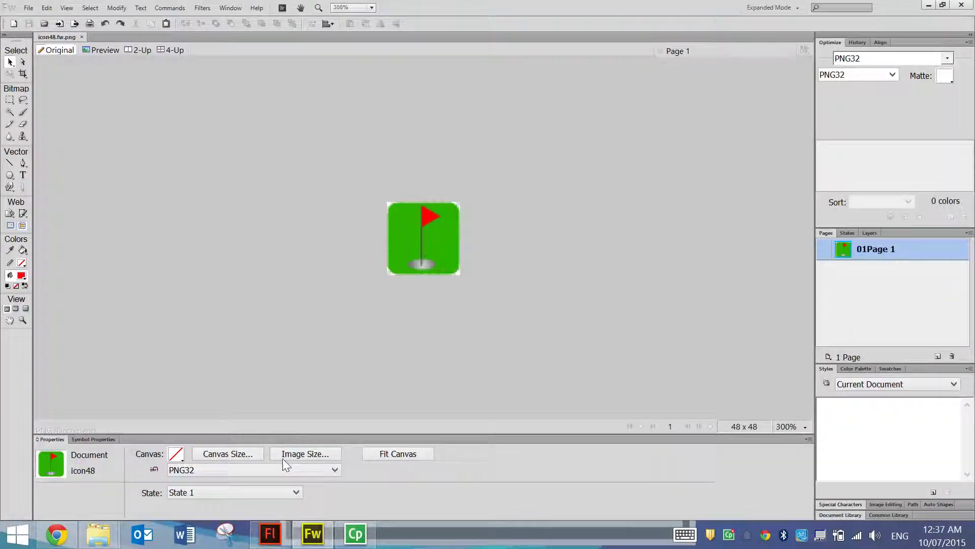
left_click(304, 453)
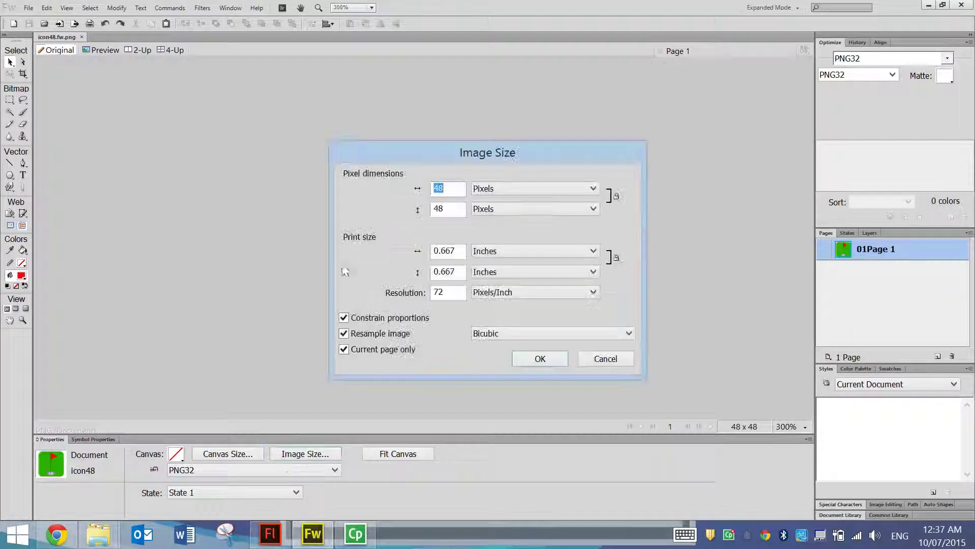
type("36")
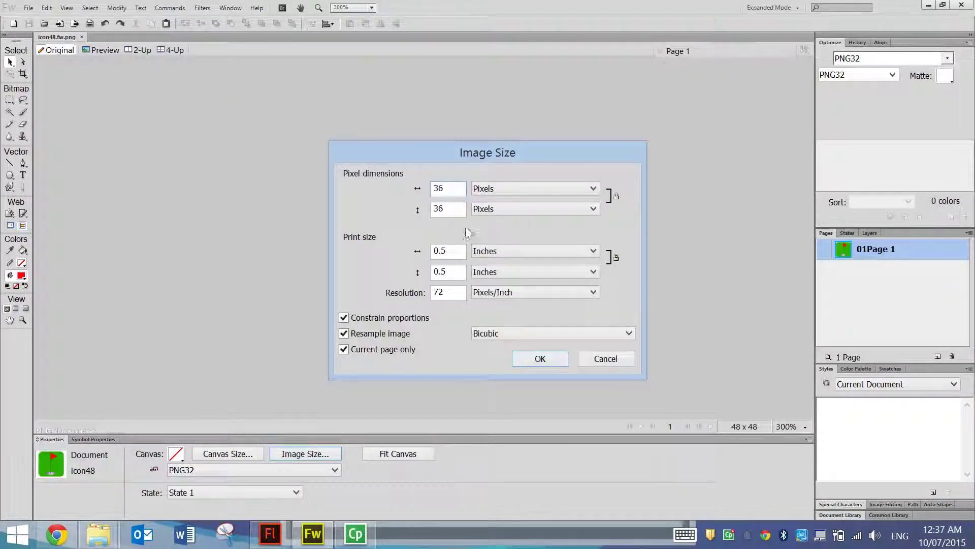
left_click(540, 359)
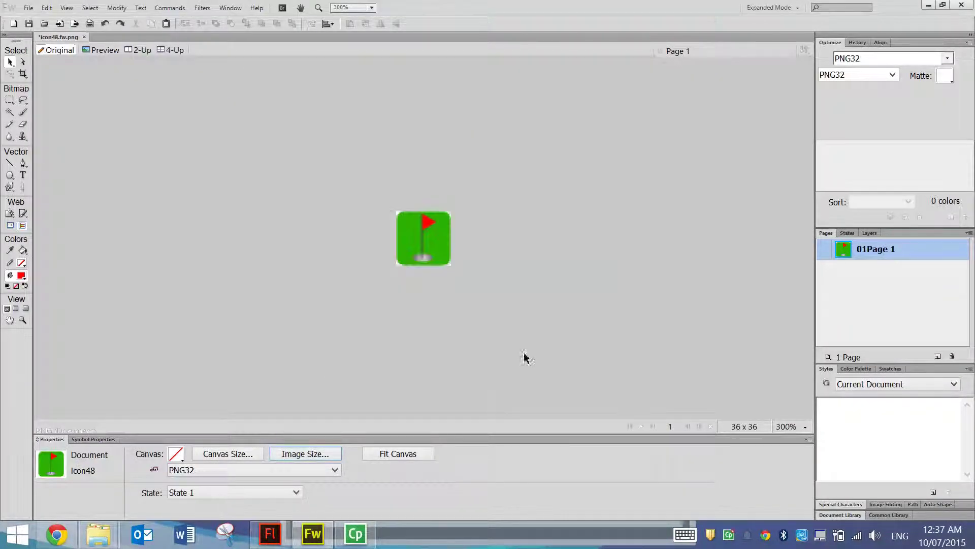
left_click(29, 8)
left_click(82, 168)
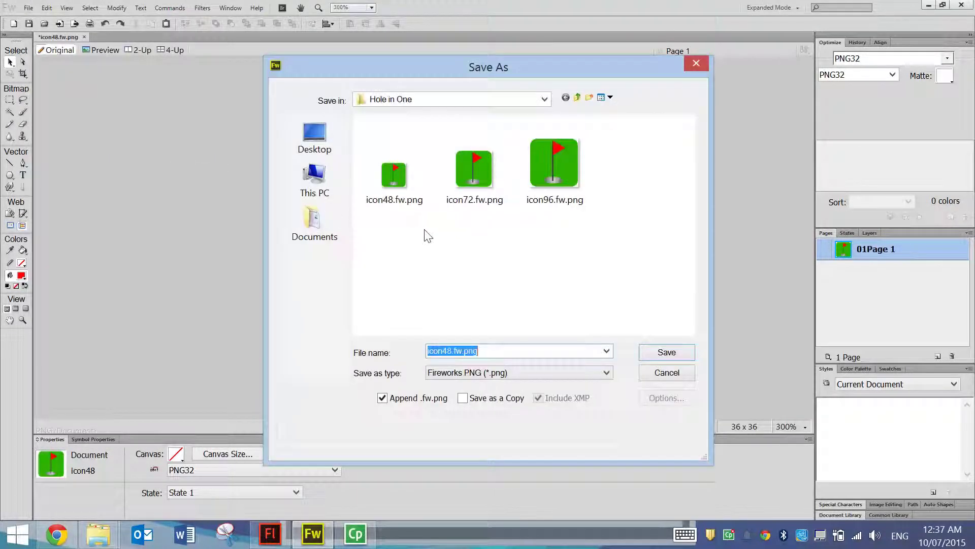
type("icon36")
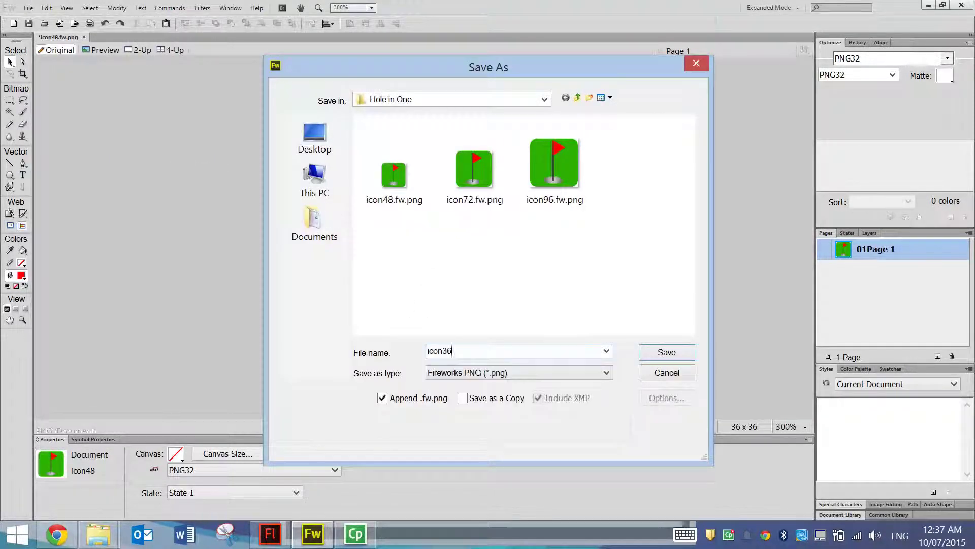
key("Return")
Step: In the Android settings, load icon36.fw.png and icon48.fw.png into the 36x36 and 48x48 slots
key("alt+Tab")
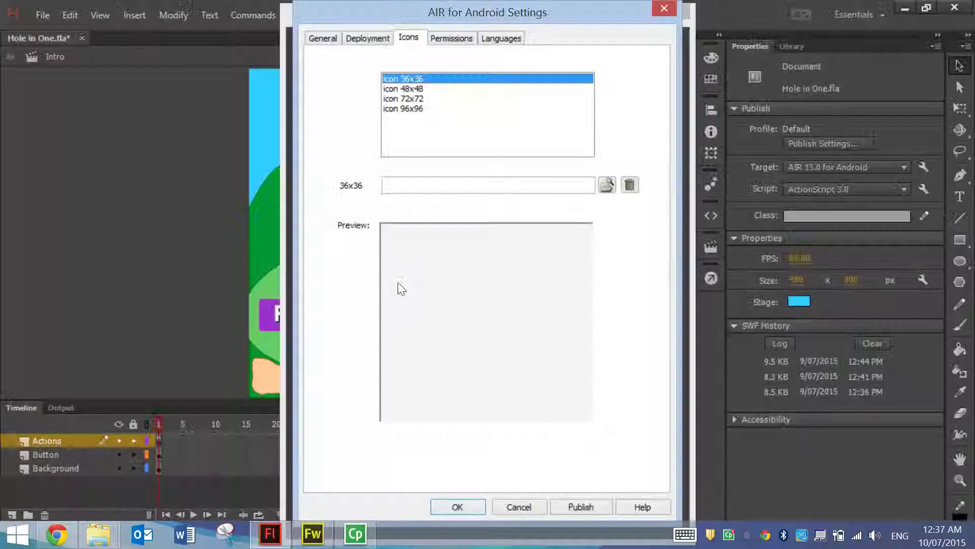
left_click(606, 184)
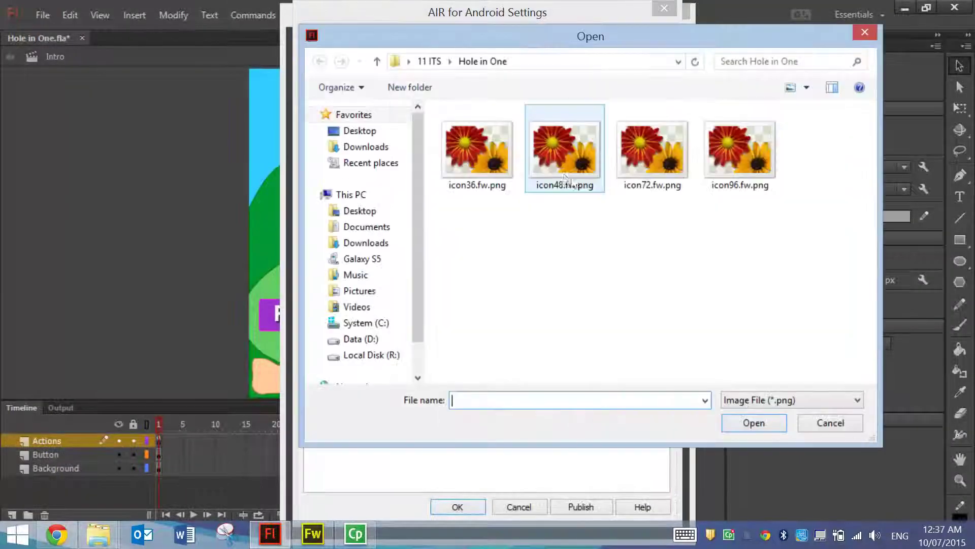
double_click(486, 163)
left_click(422, 89)
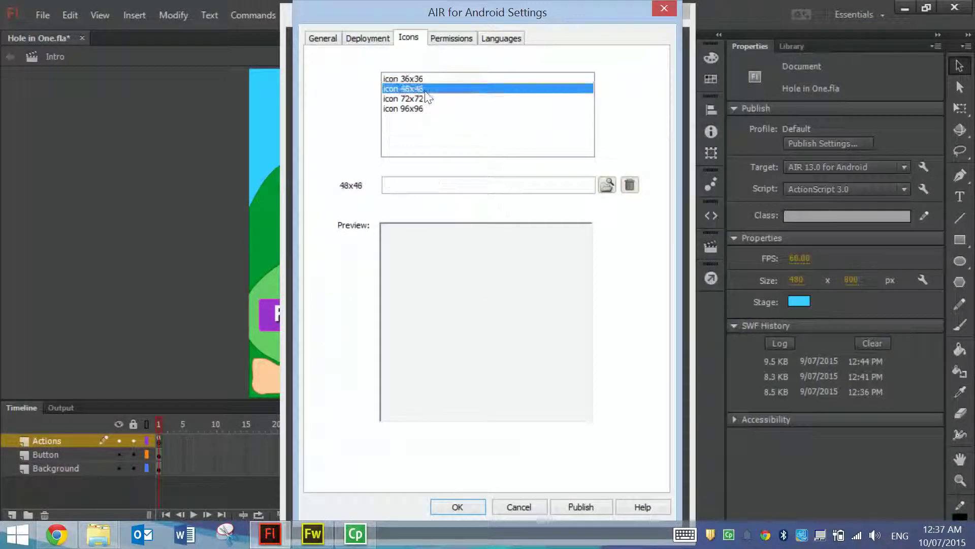
left_click(606, 184)
double_click(551, 163)
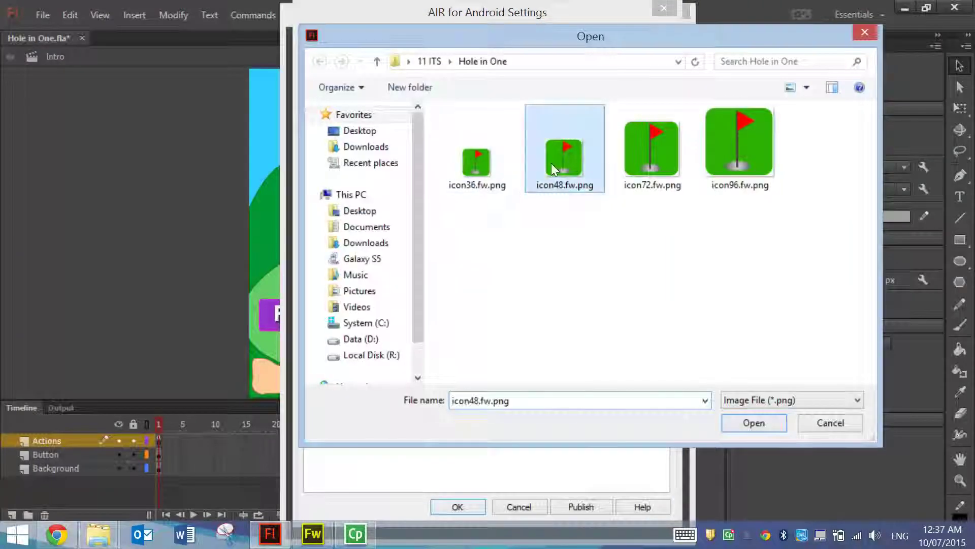
Step: Load icon72.fw.png into the 72x72 slot, review the icon previews, and confirm the settings
left_click(415, 100)
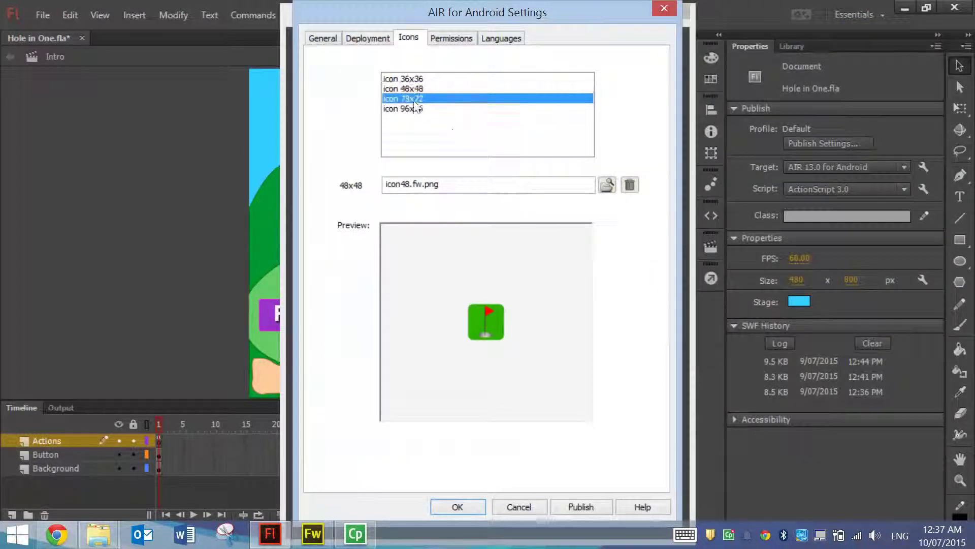
left_click(604, 187)
double_click(649, 161)
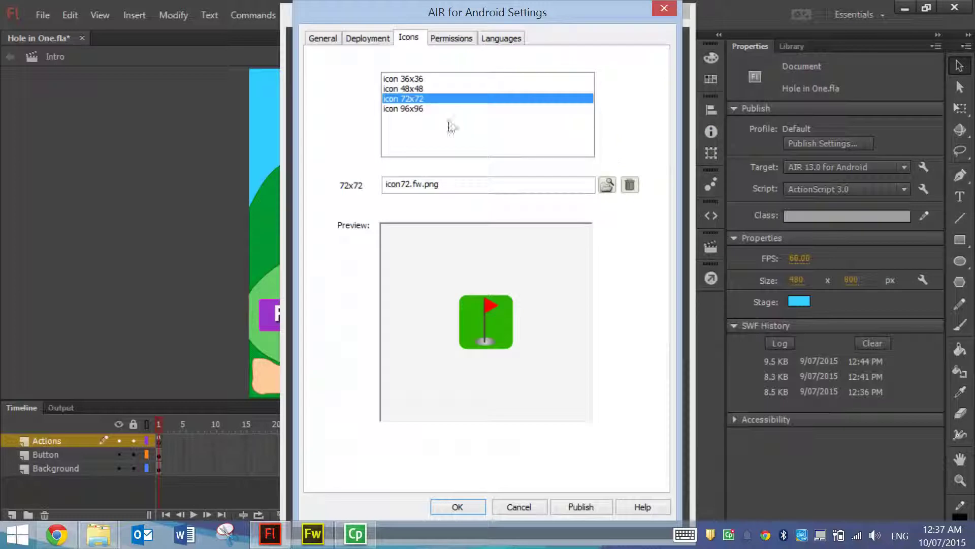
left_click(430, 109)
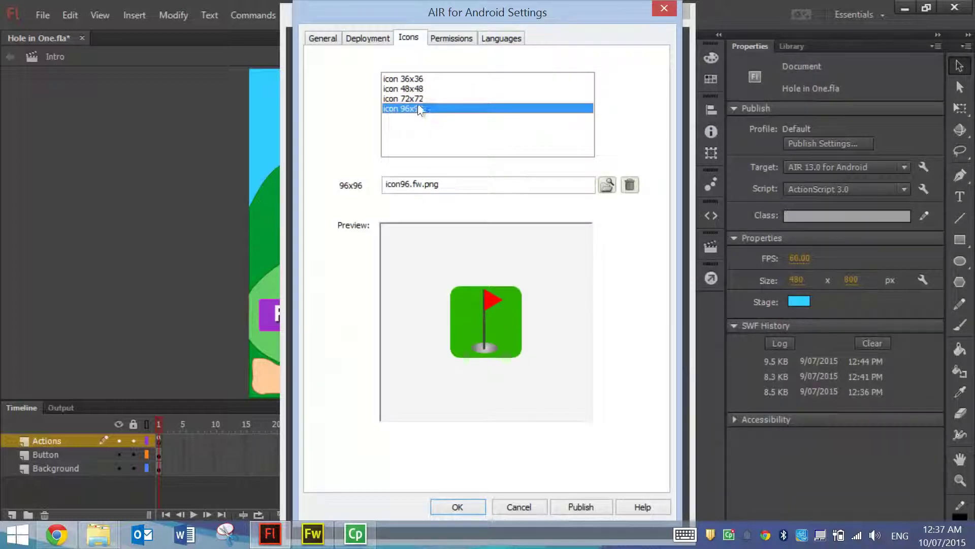
left_click(420, 98)
left_click(420, 88)
left_click(419, 81)
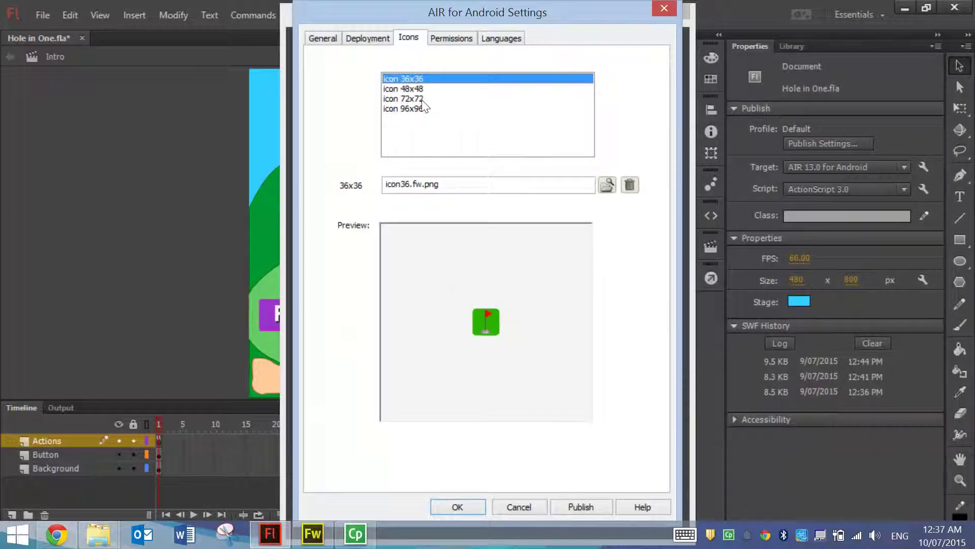
left_click(468, 506)
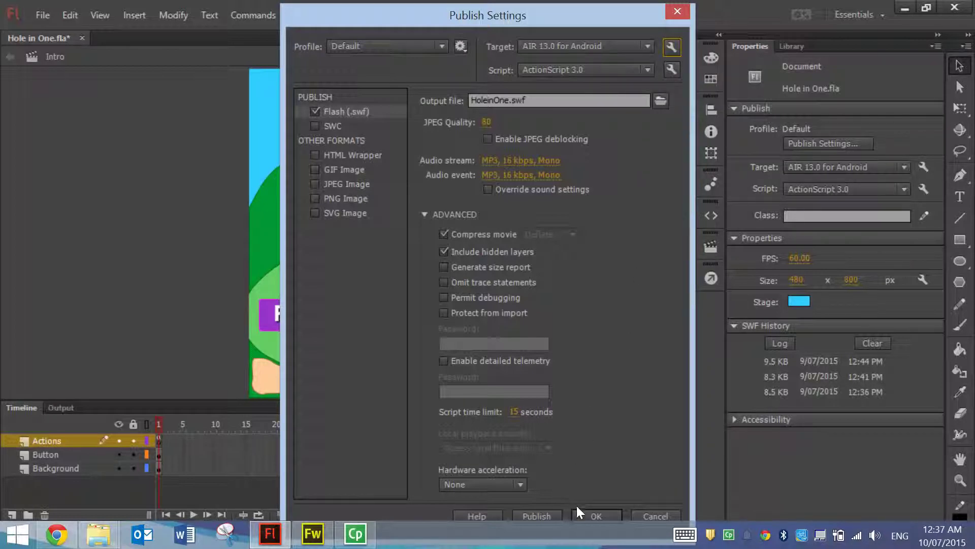
Step: Publish the Hole in One game as an APK and dismiss the packaging message
left_click(553, 514)
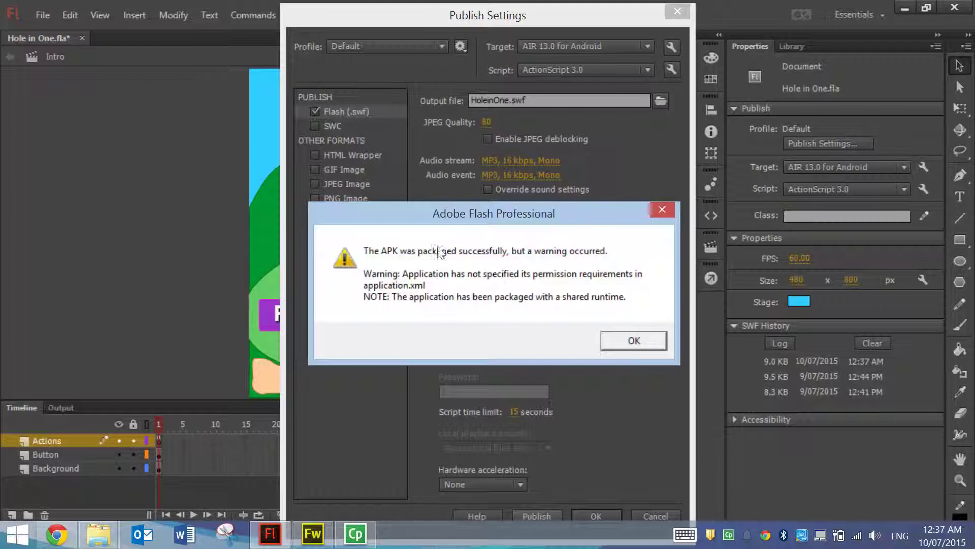
left_click(630, 340)
Step: Close Publish Settings and copy HoleinOne.apk from the Hole in One folder
left_click(599, 510)
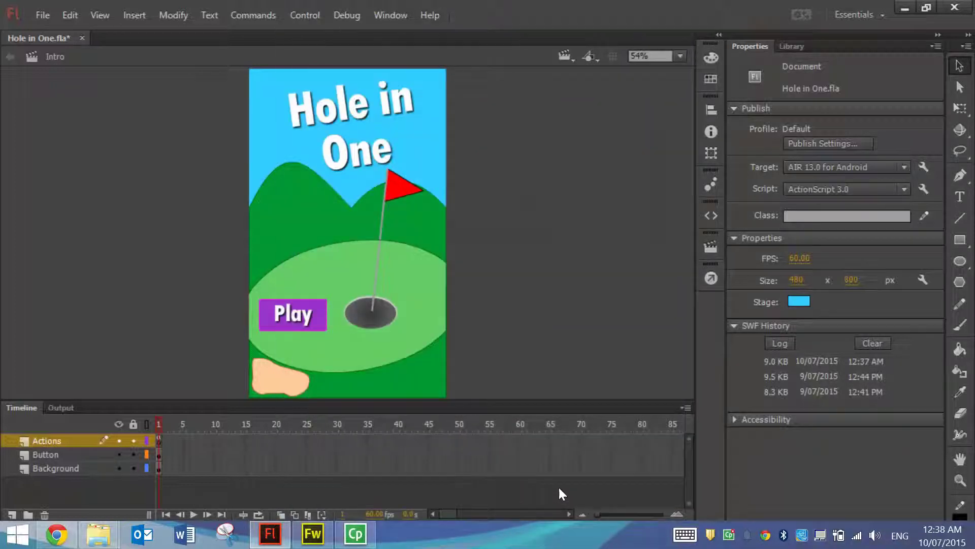
mouse_move(109, 539)
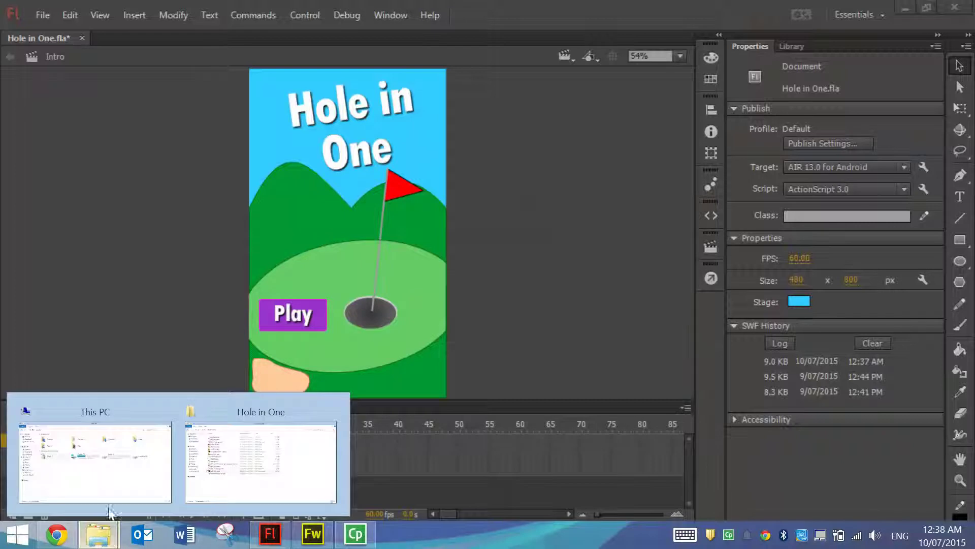
left_click(213, 459)
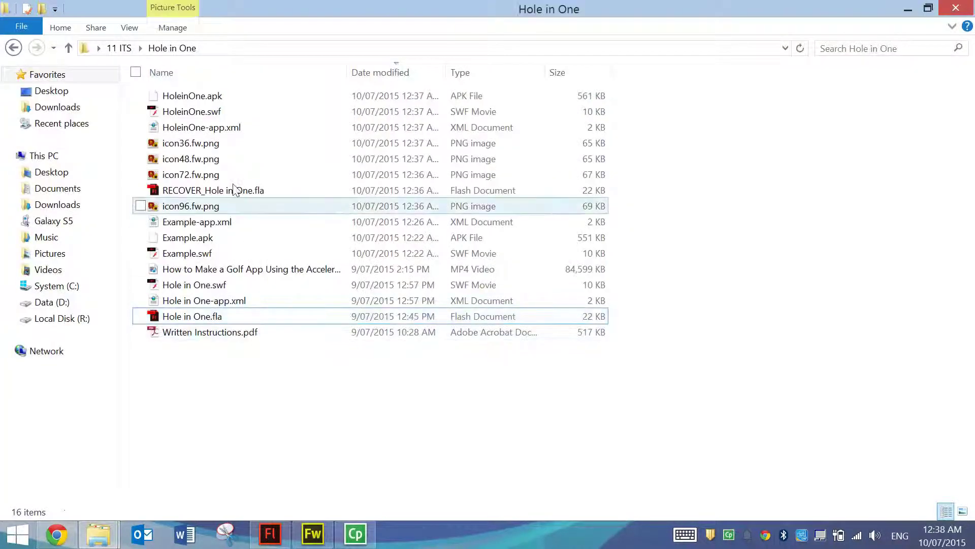
left_click(214, 100)
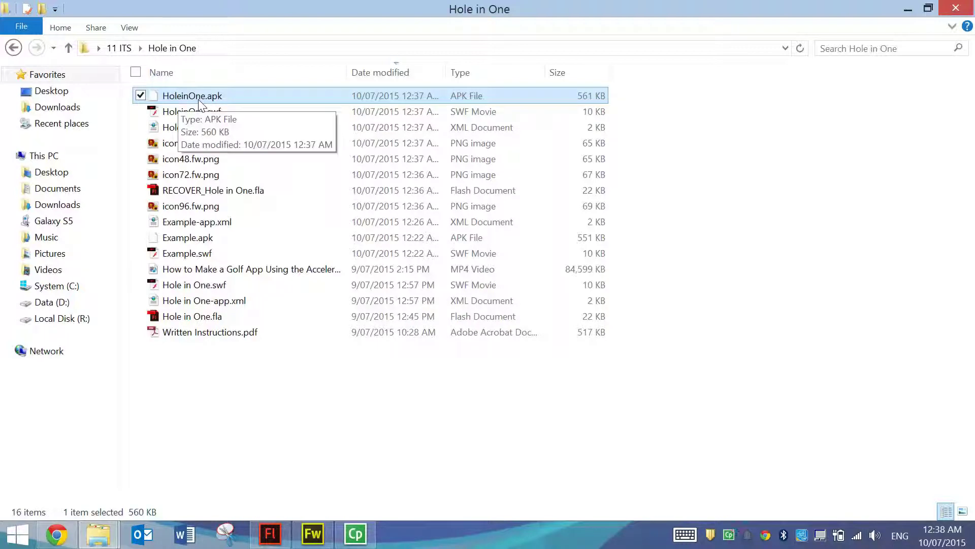
right_click(196, 98)
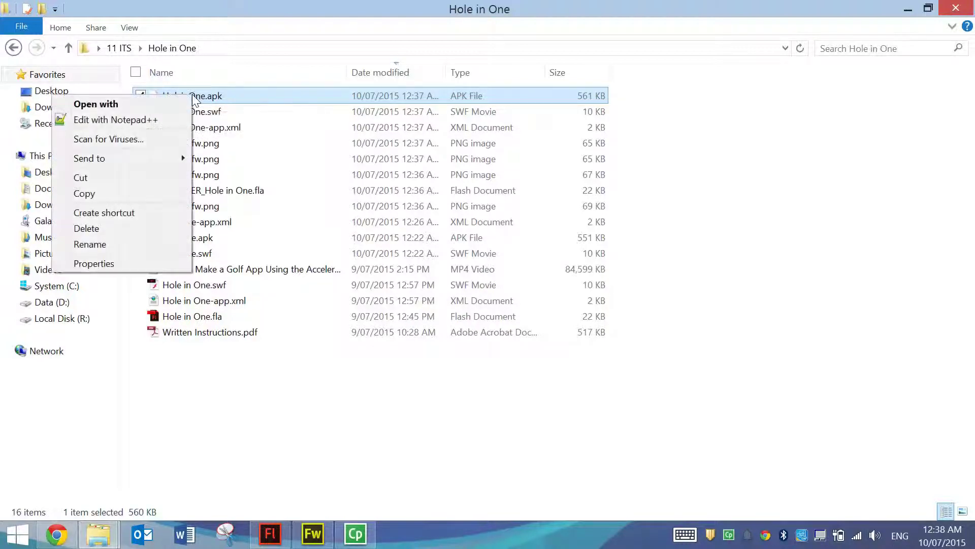
left_click(109, 192)
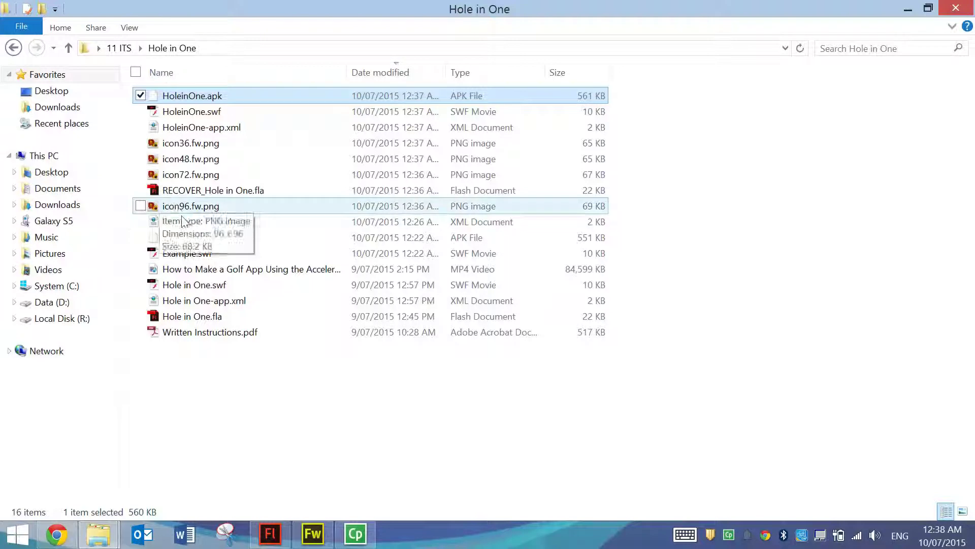
left_click(109, 526)
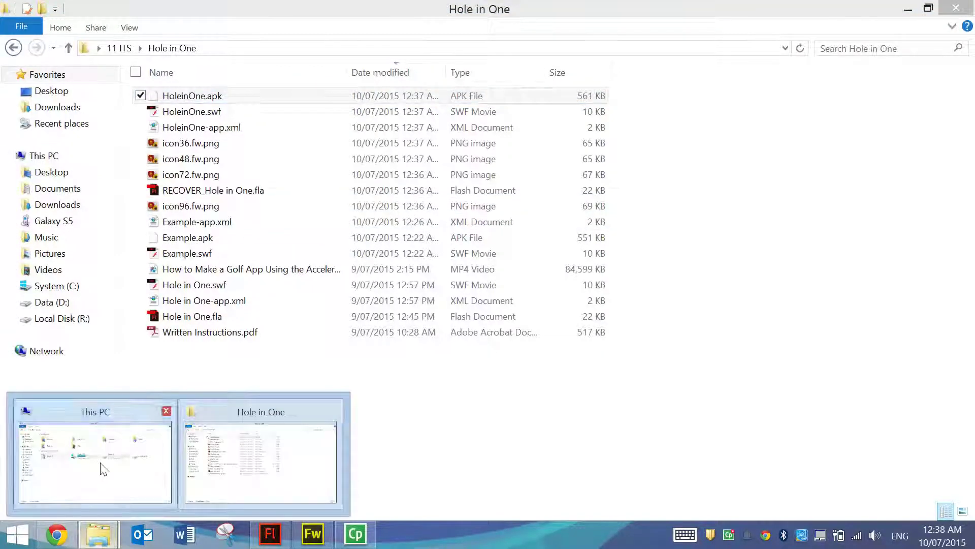
Step: Paste HoleinOne.apk into Galaxy S5 > Phone > Documents
left_click(103, 468)
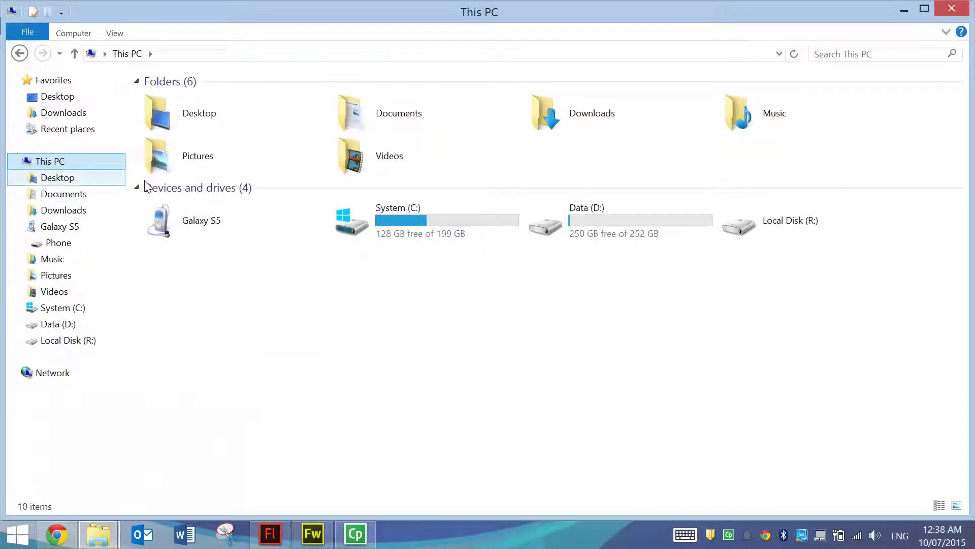
left_click(203, 231)
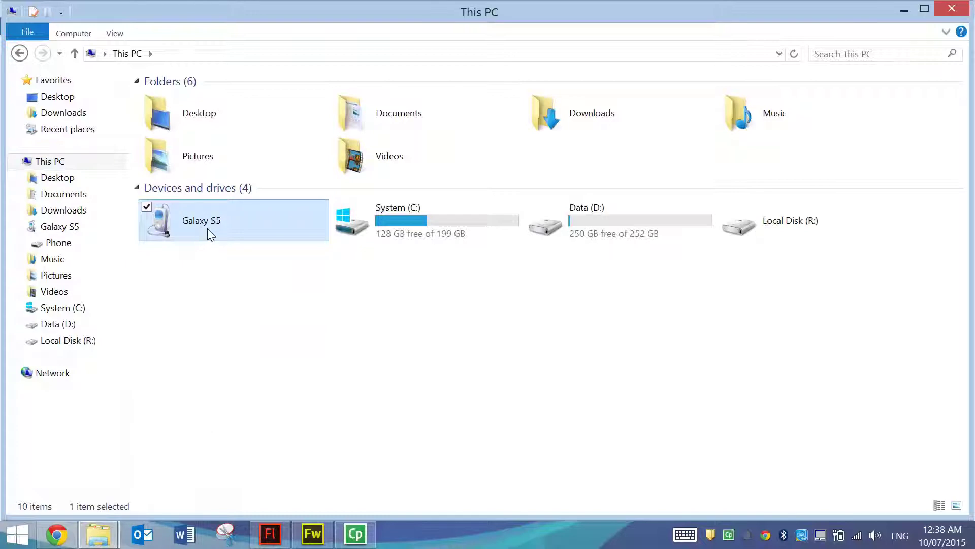
double_click(207, 227)
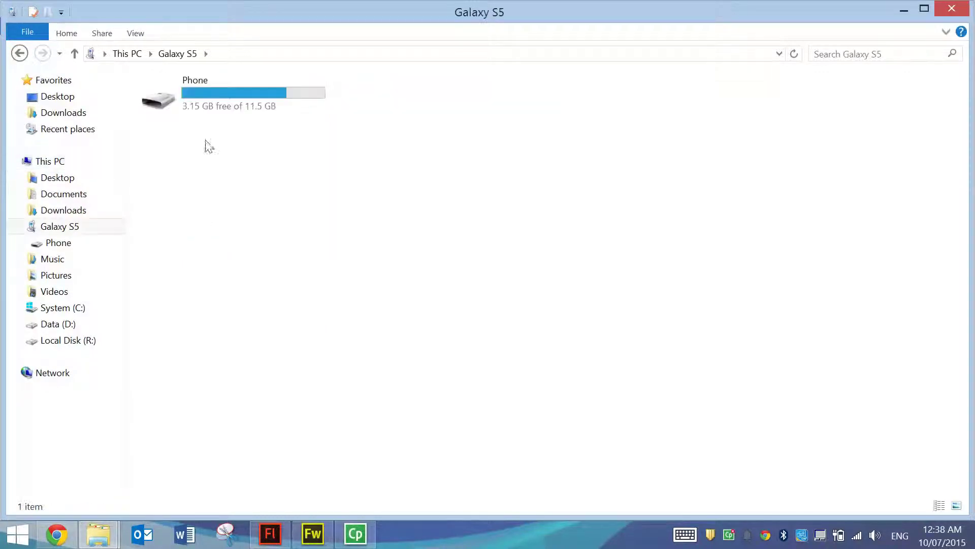
double_click(214, 102)
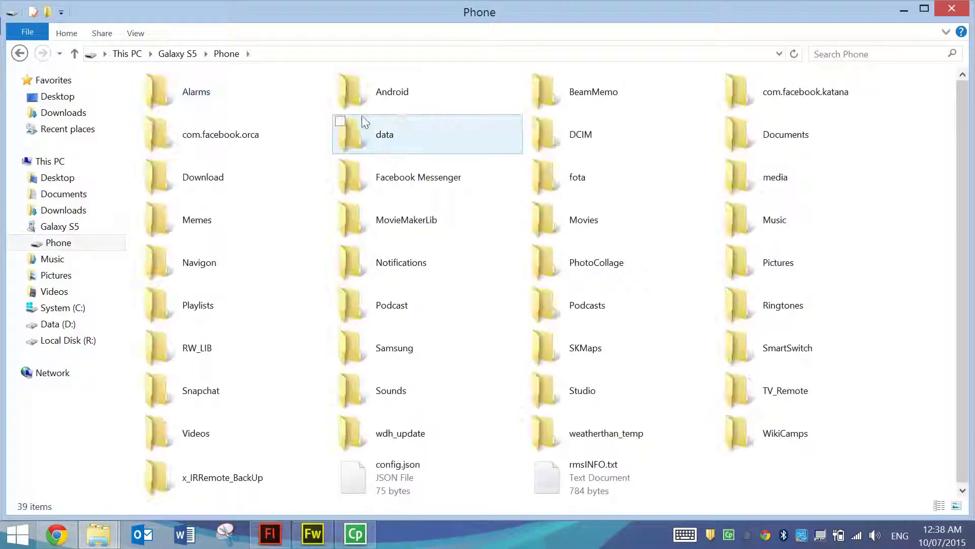
double_click(736, 133)
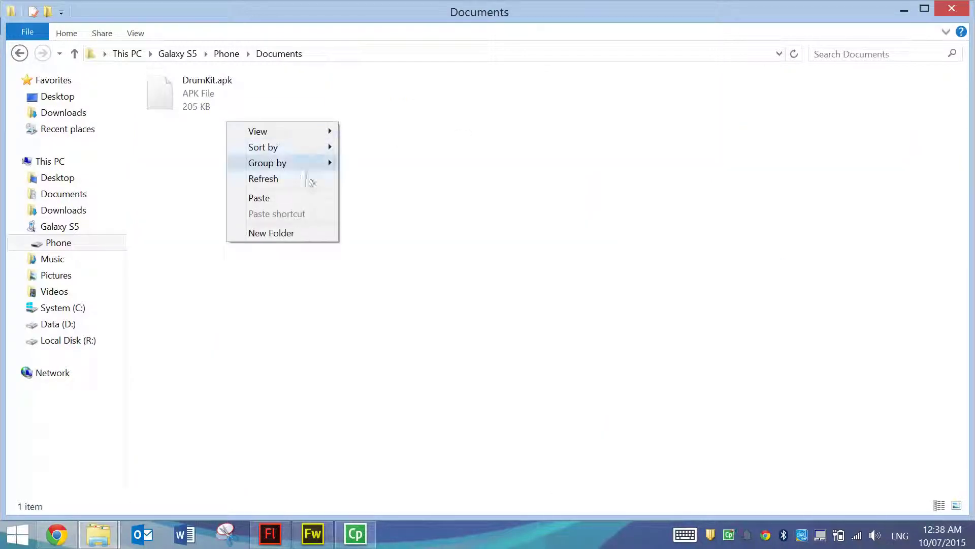
left_click(293, 197)
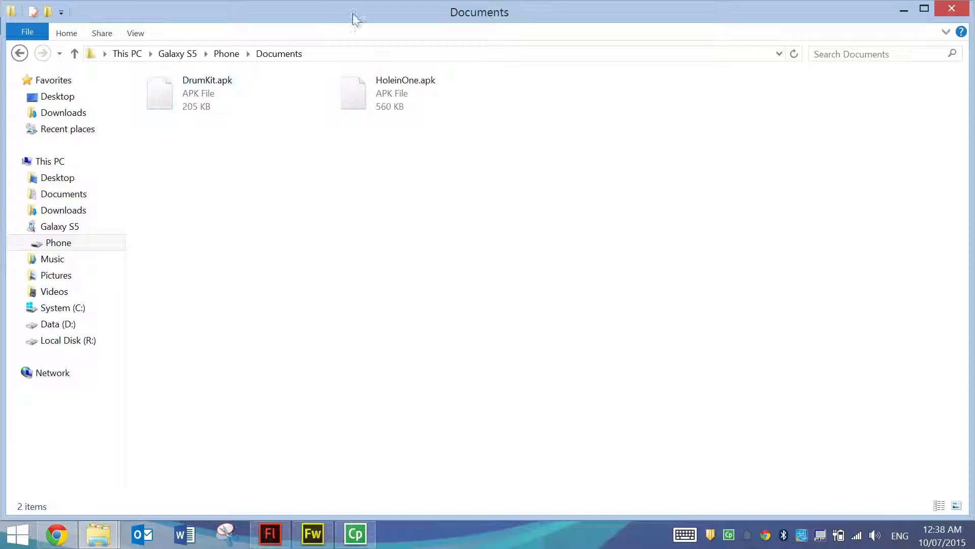
left_click(413, 108)
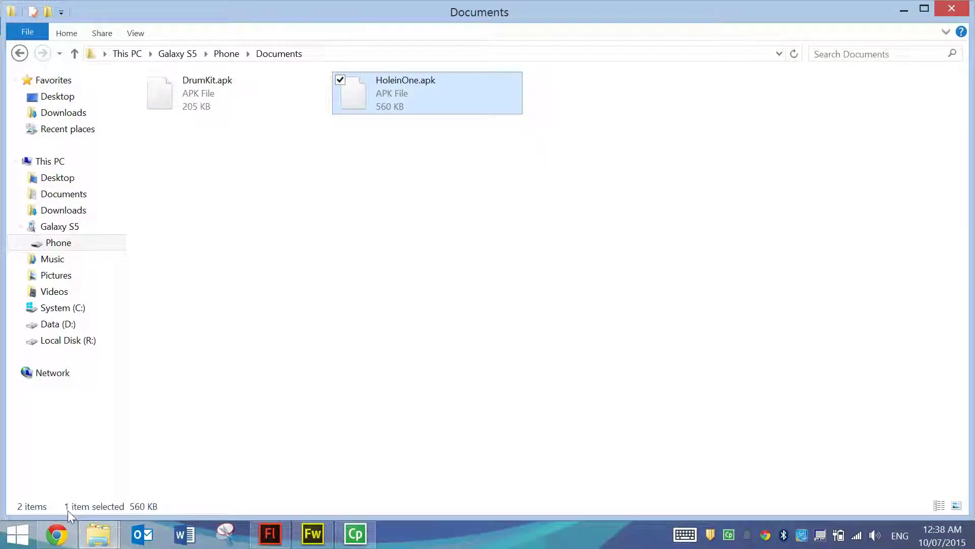
Step: Search the Apps list for 'cam' and launch the Camera app
left_click(95, 509)
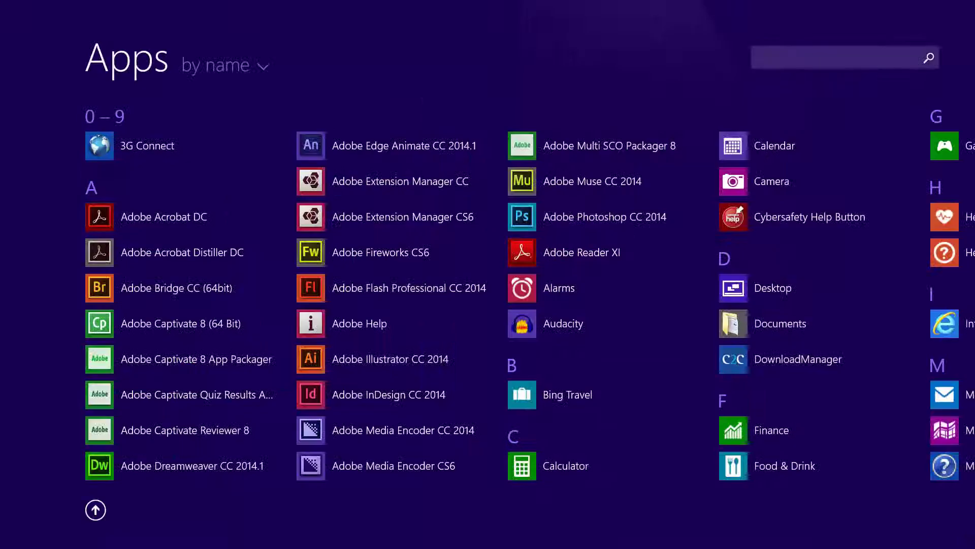
type("camer")
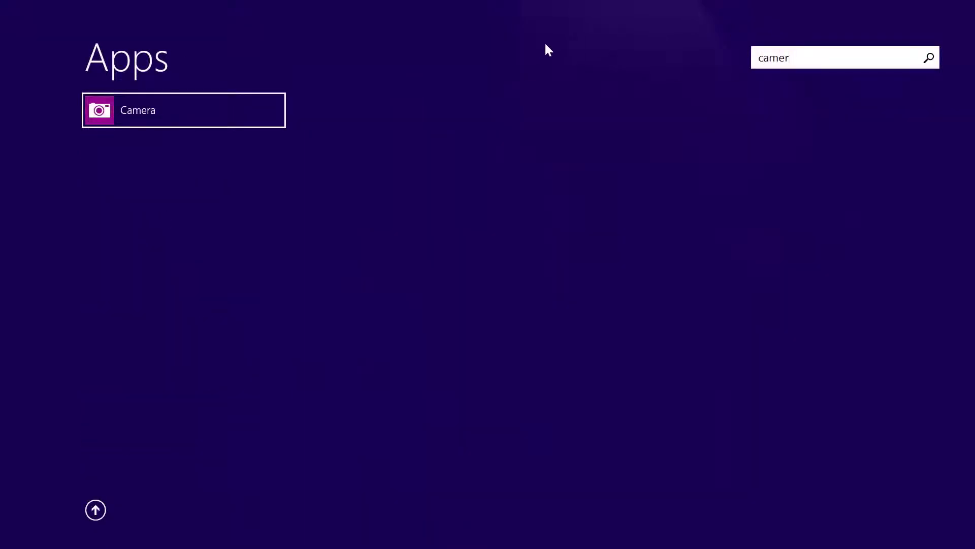
left_click(256, 108)
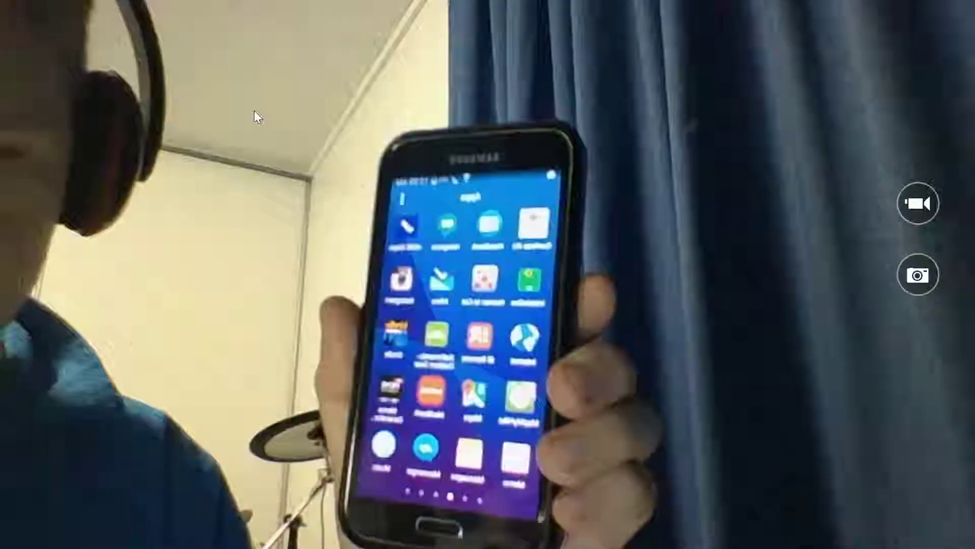
Step: Leave the camera and bring the Hole in One.fla file in Flash back to the front
key("alt+Tab")
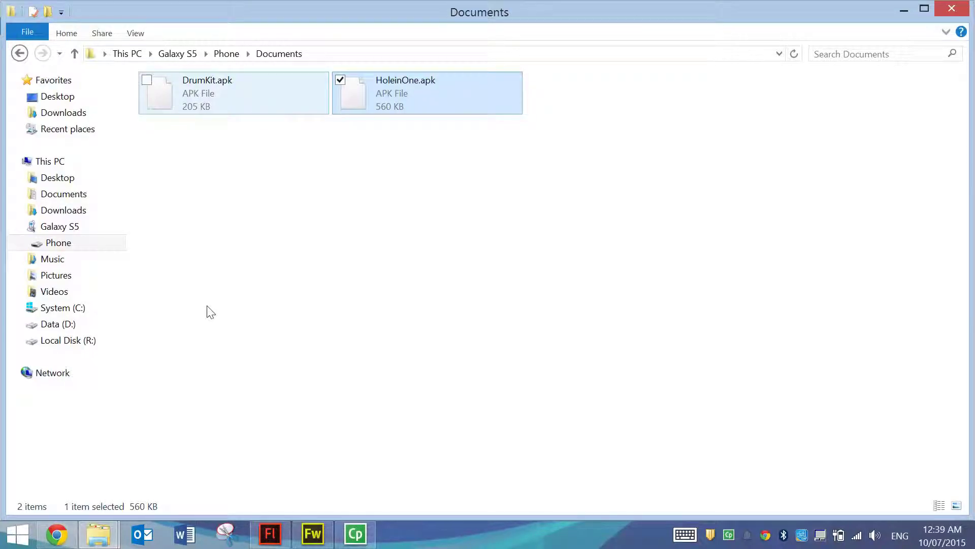
left_click(312, 533)
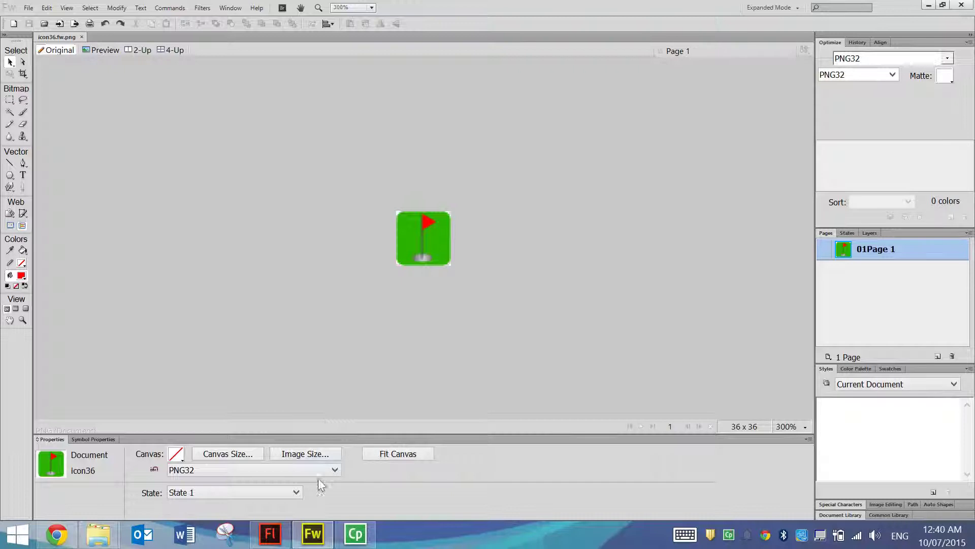
left_click(281, 537)
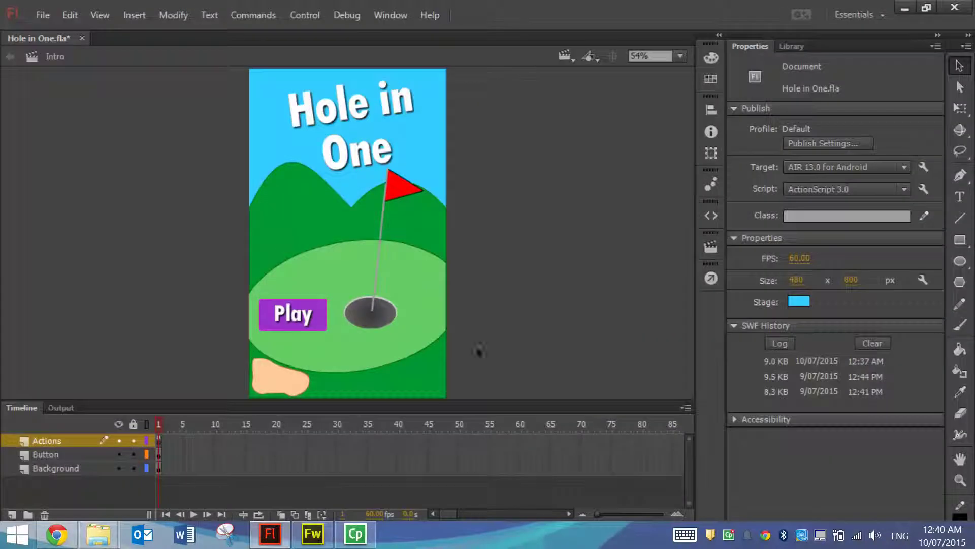